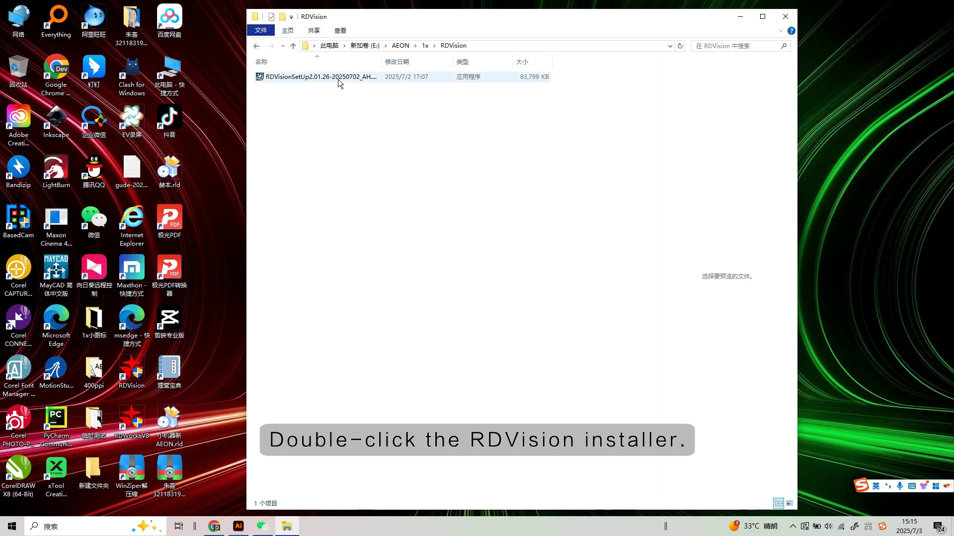
# - Select the RDVisionSetUp installer file in the RDVision folder
pyautogui.click(338, 81)
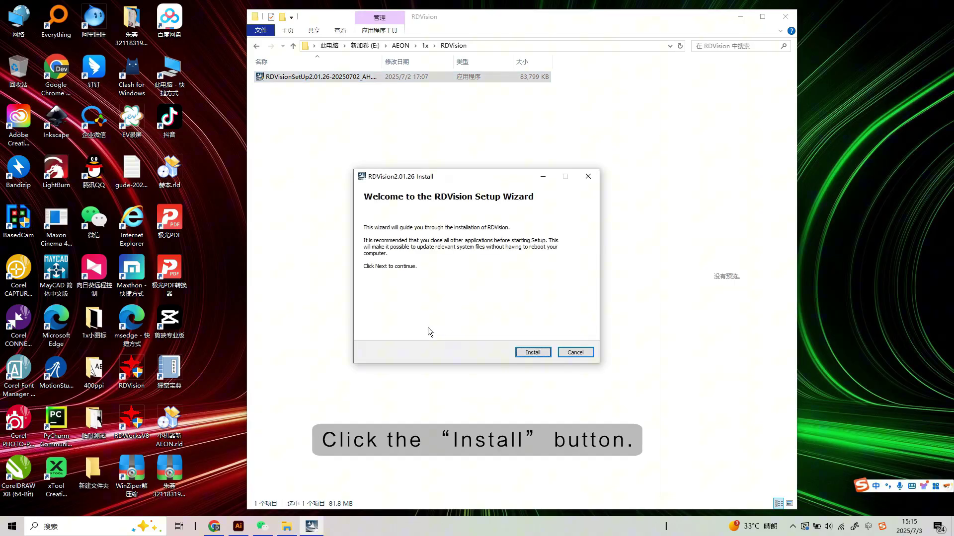
# - Install RDVision 2.01.26 with English as the software language, then exit setup
pyautogui.click(530, 352)
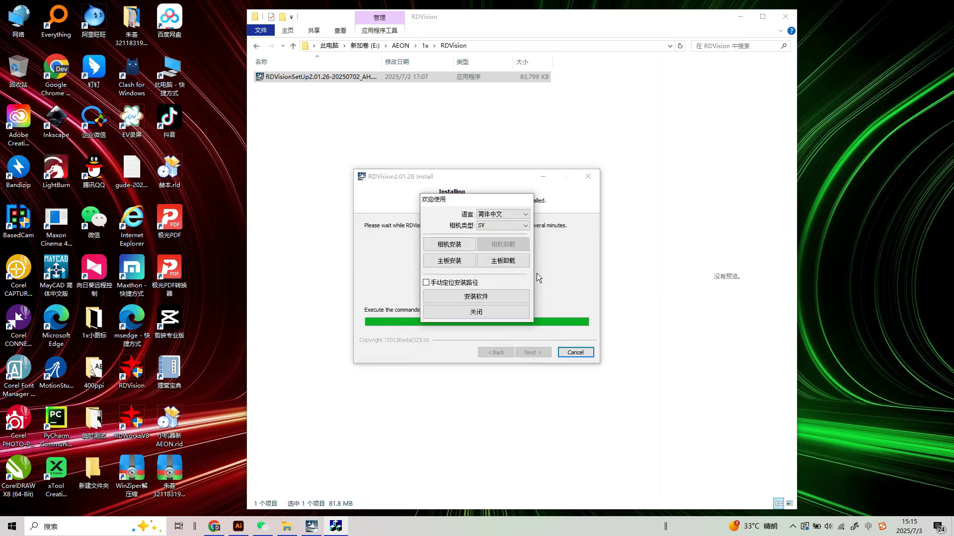
pyautogui.click(526, 215)
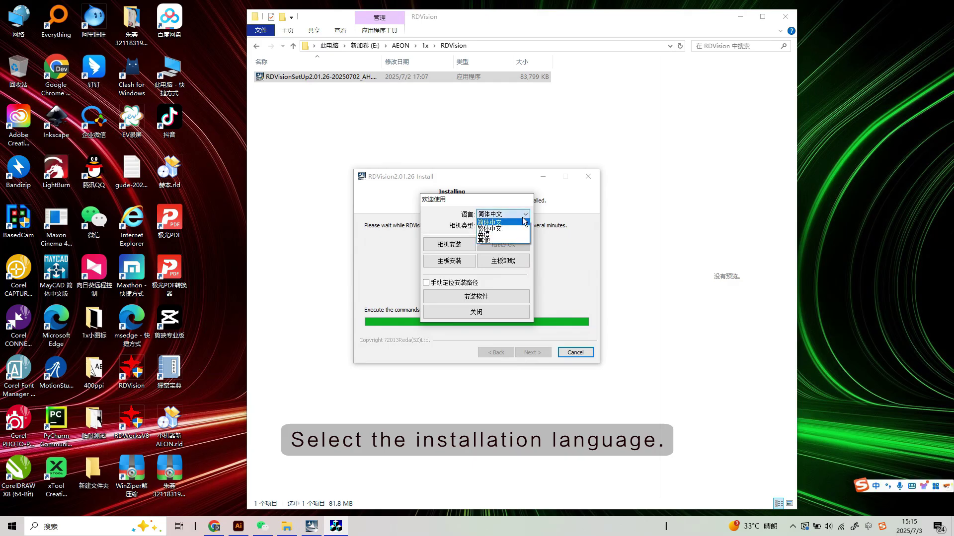
pyautogui.click(496, 234)
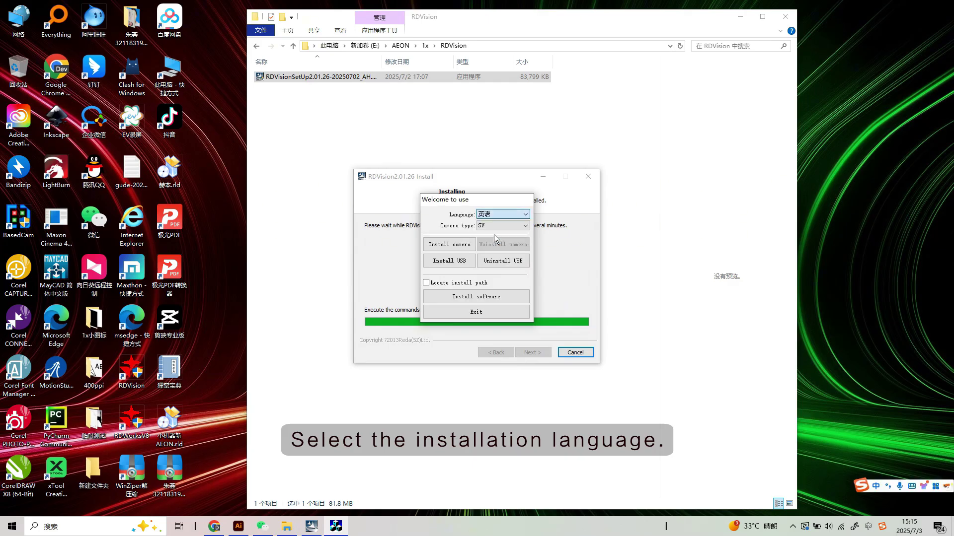
pyautogui.click(477, 298)
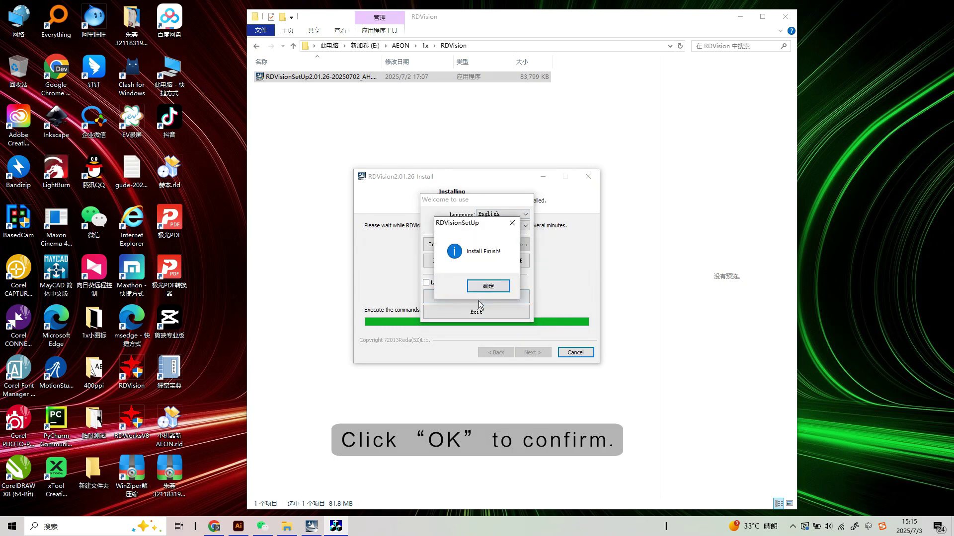
pyautogui.click(488, 286)
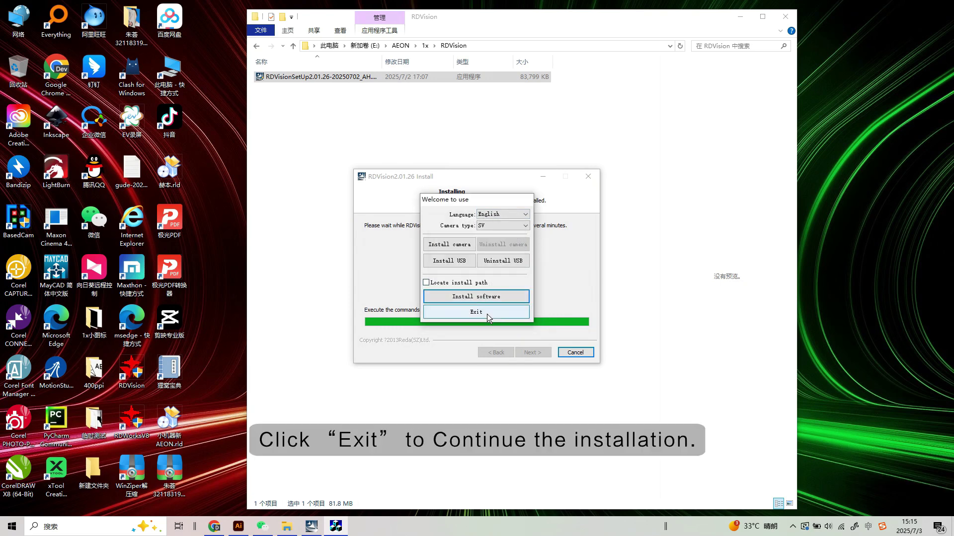
pyautogui.click(487, 313)
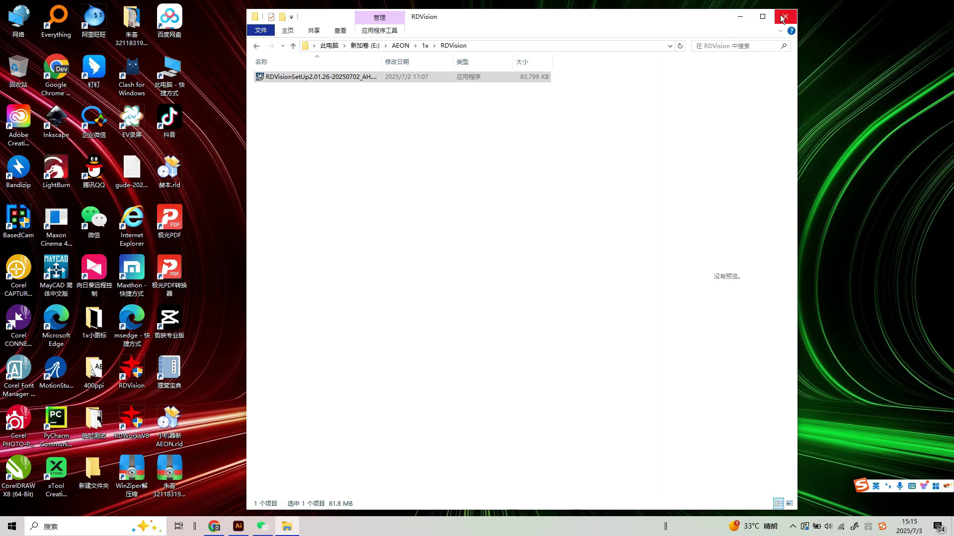
# - Start RDVision linked to the machine over USB, with XC-cammera as the camera
pyautogui.click(782, 19)
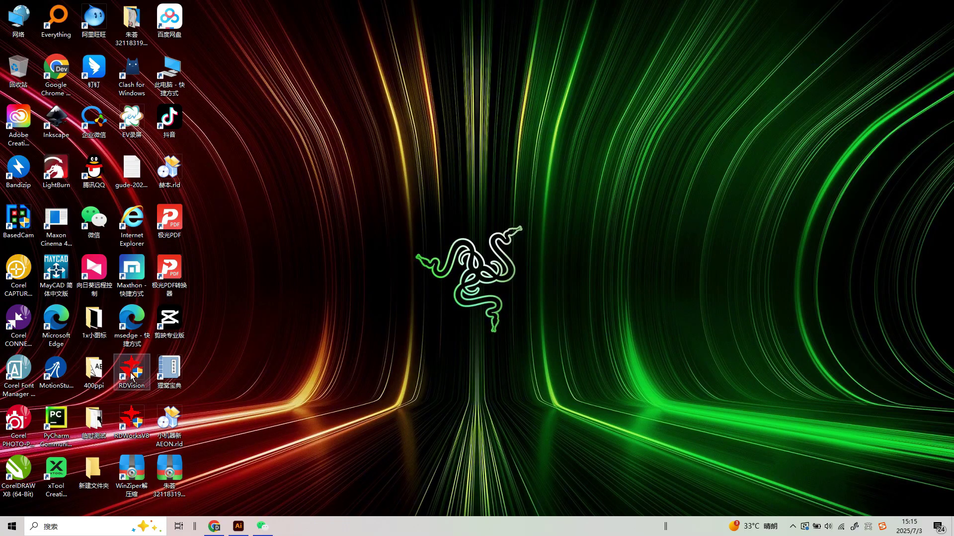
pyautogui.doubleClick(132, 377)
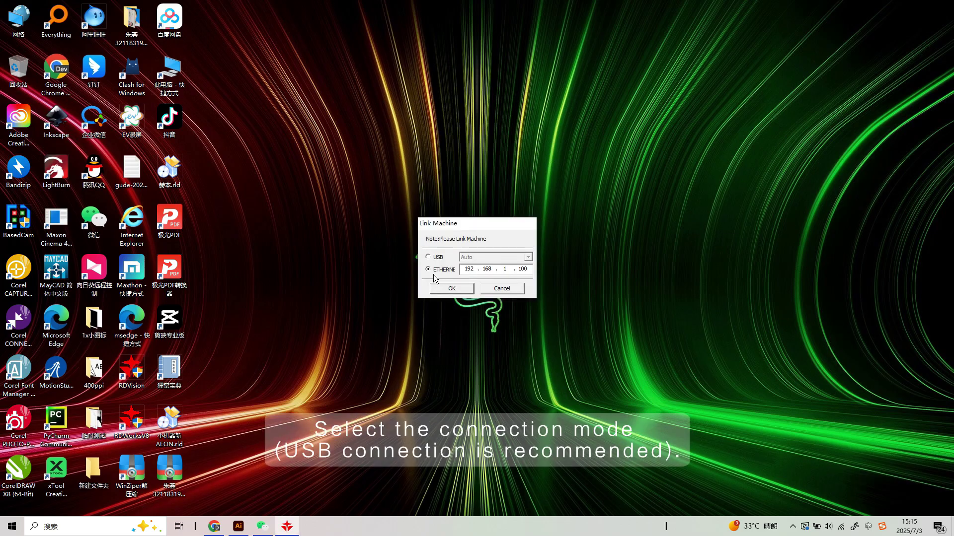
pyautogui.click(428, 258)
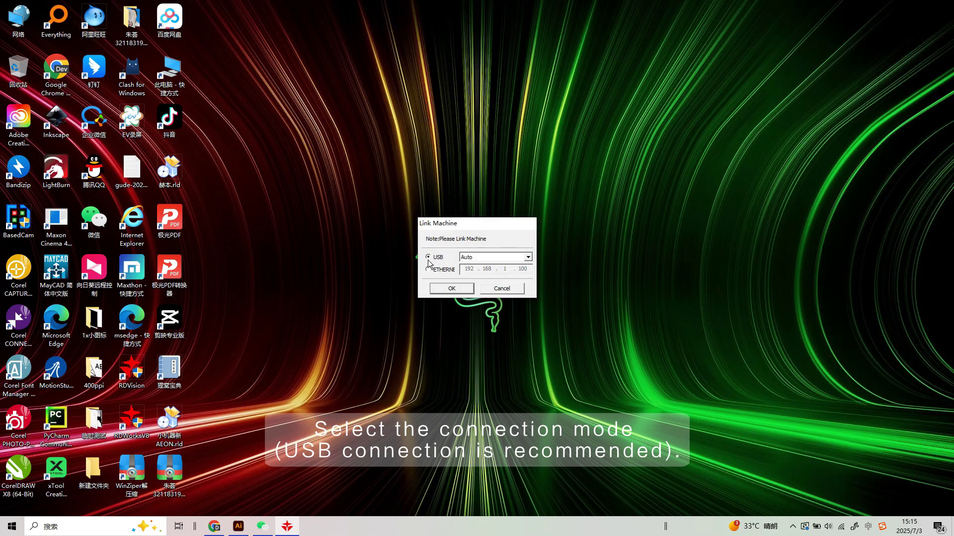
pyautogui.click(450, 290)
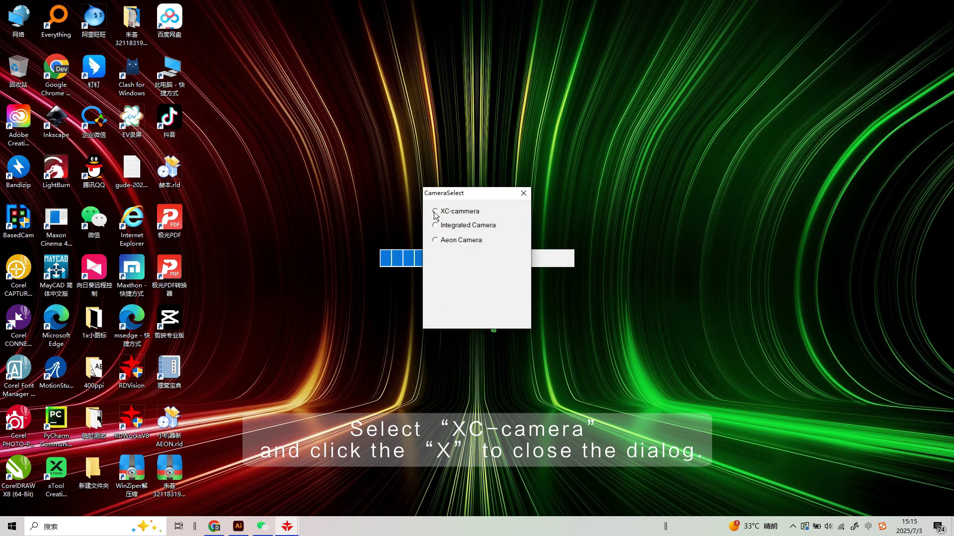
pyautogui.click(435, 211)
pyautogui.click(522, 193)
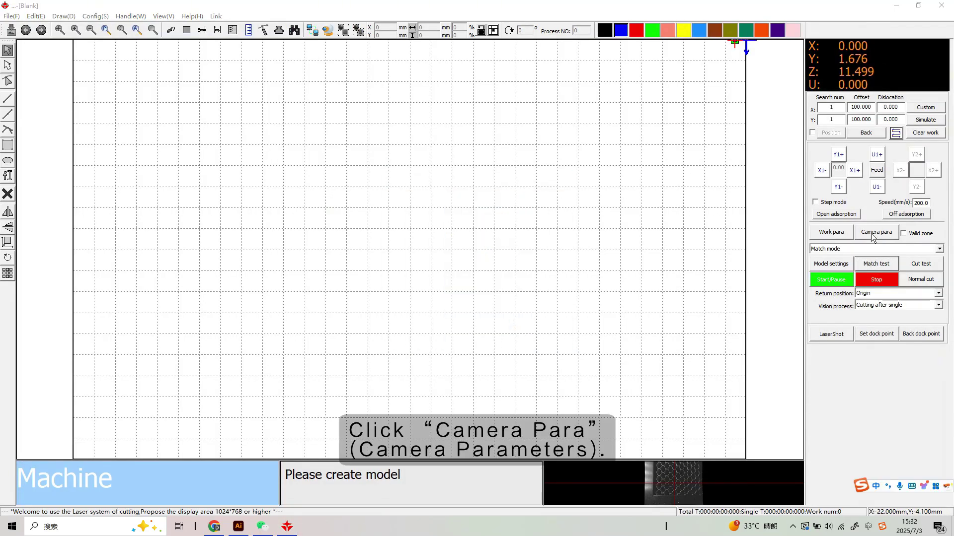
# - Set the camera Rotate angle to 180 and quit RDVision without saving the project
pyautogui.click(875, 233)
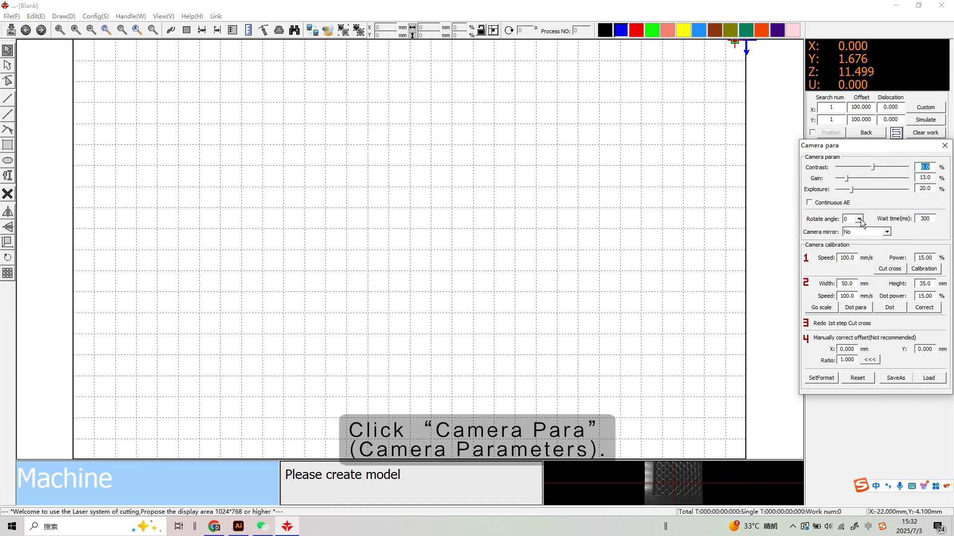
pyautogui.click(860, 220)
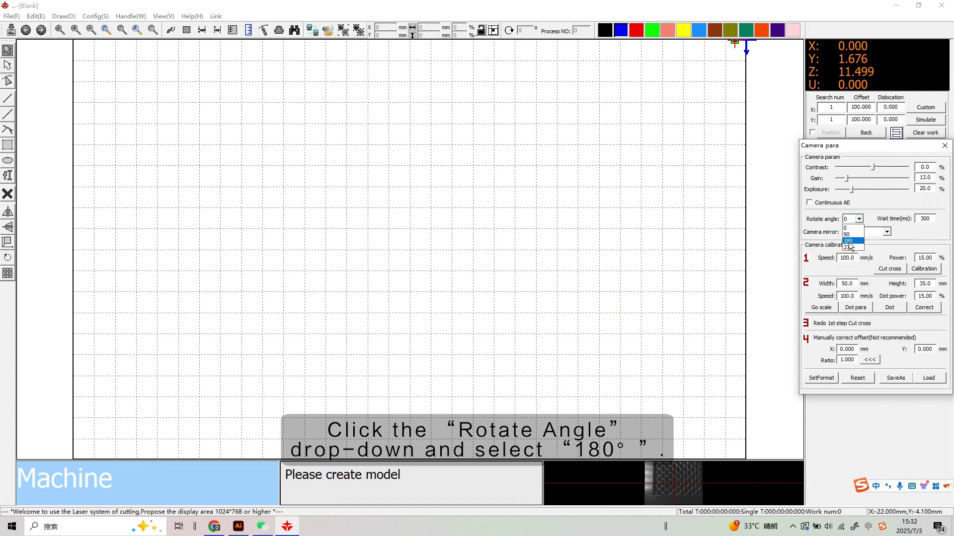
pyautogui.click(849, 242)
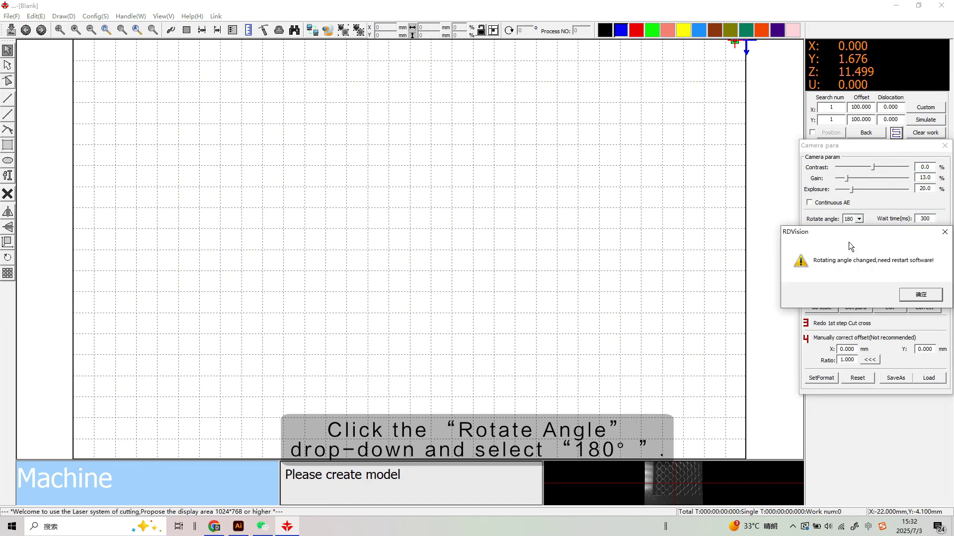
pyautogui.click(917, 297)
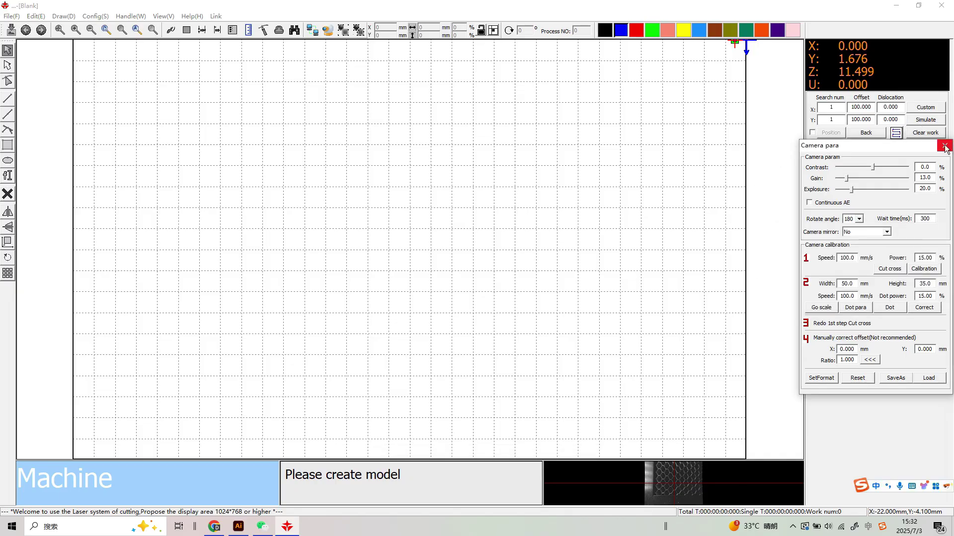
pyautogui.click(942, 5)
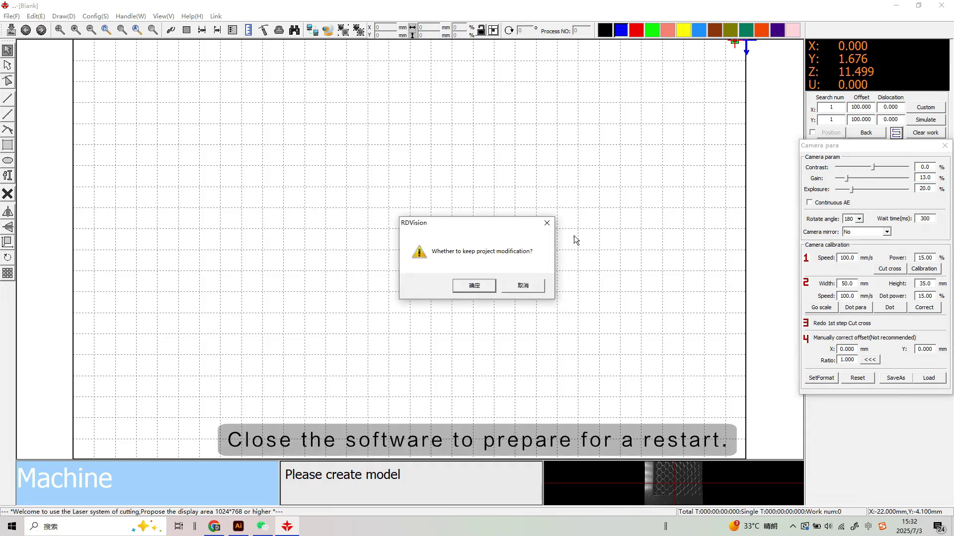
pyautogui.click(522, 288)
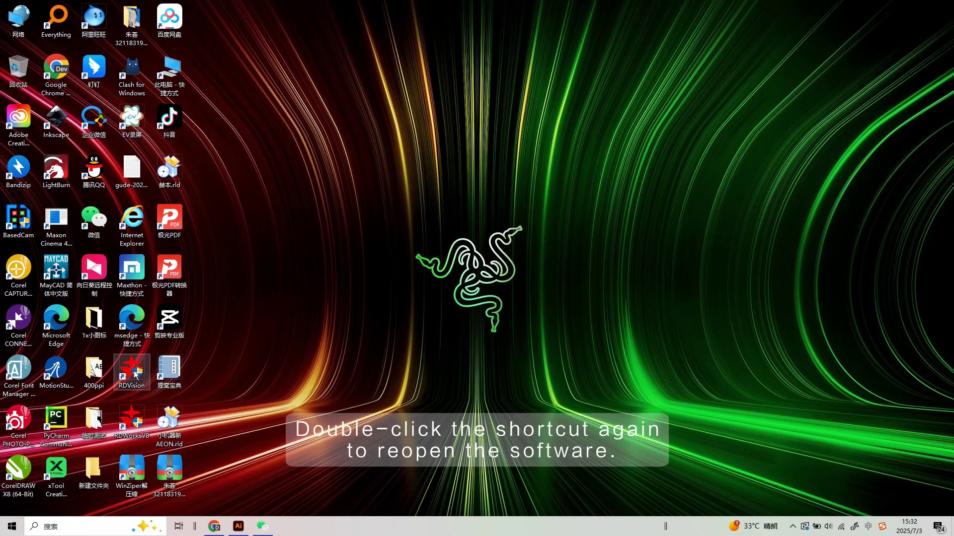
# - Relaunch RDVision and jog the laser head to X 731.755, Y 427.739 over the sheet
pyautogui.doubleClick(135, 375)
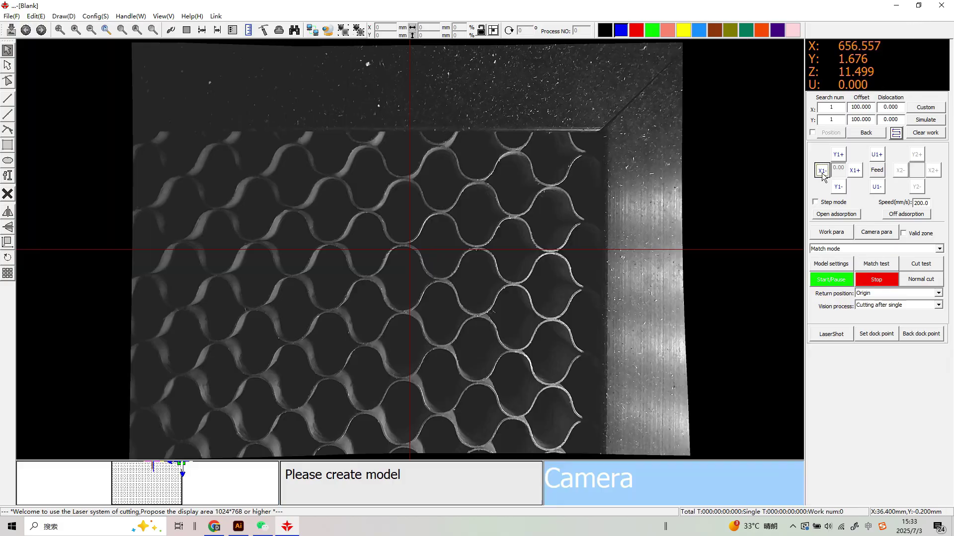
pyautogui.click(821, 170)
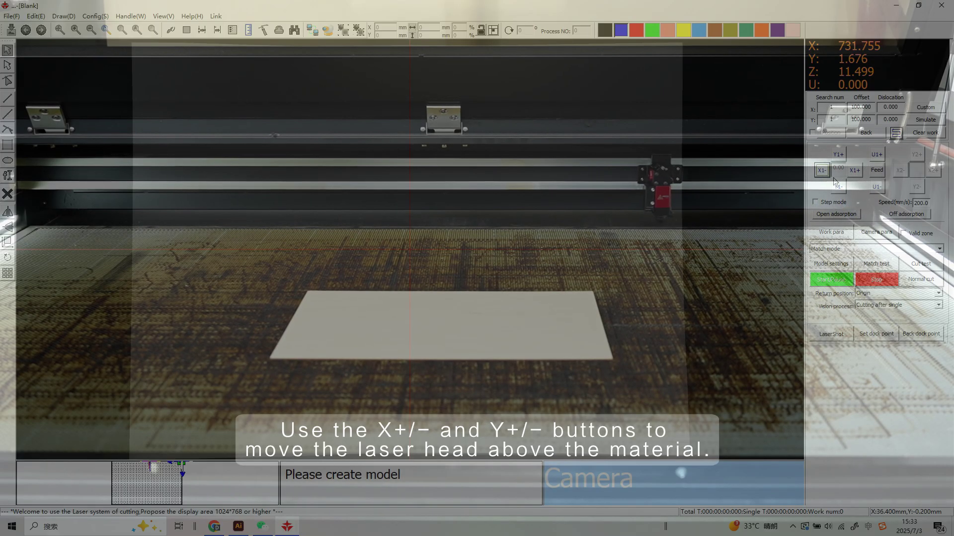
pyautogui.click(839, 188)
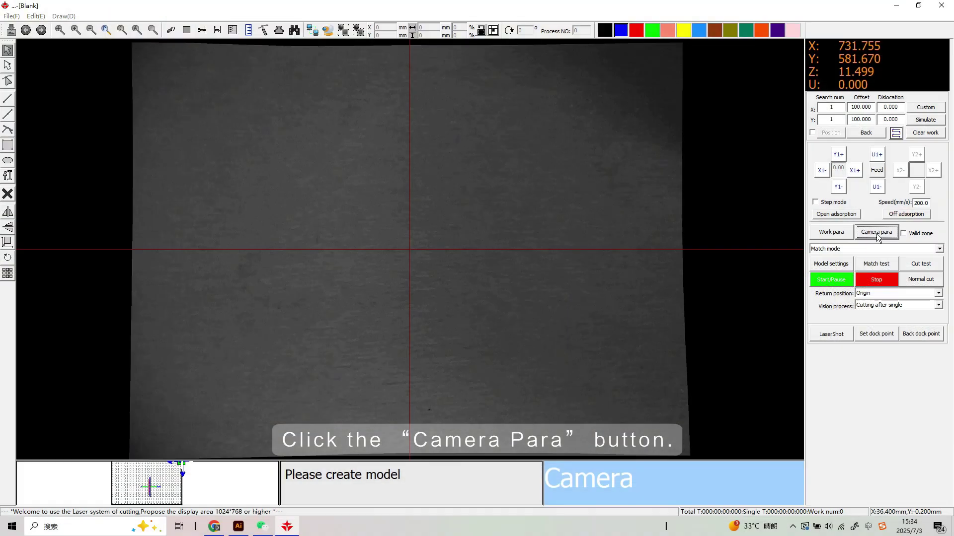
# - Raise camera contrast and exposure to 90.0%, then jog the head to Y 535.859
pyautogui.click(876, 232)
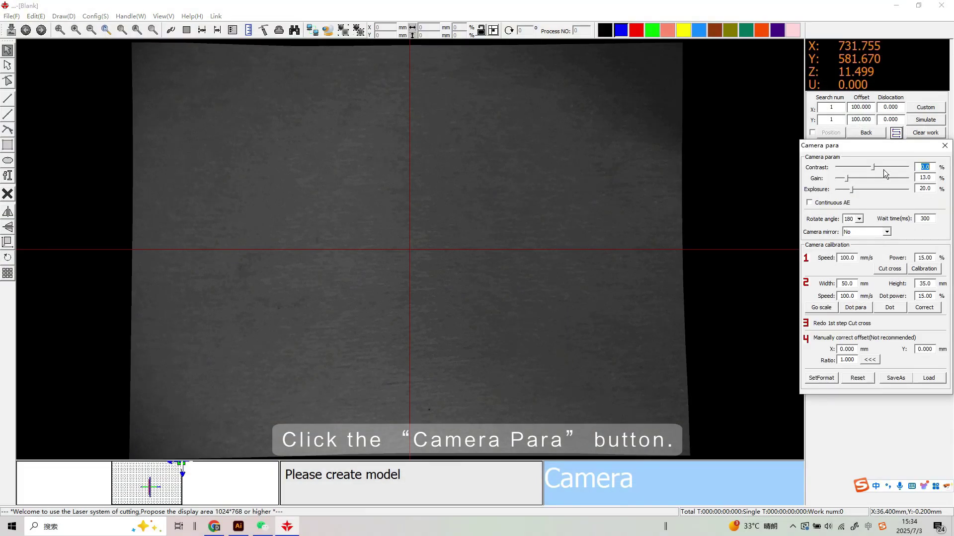
pyautogui.moveTo(895, 150); pyautogui.dragTo(612, 140)
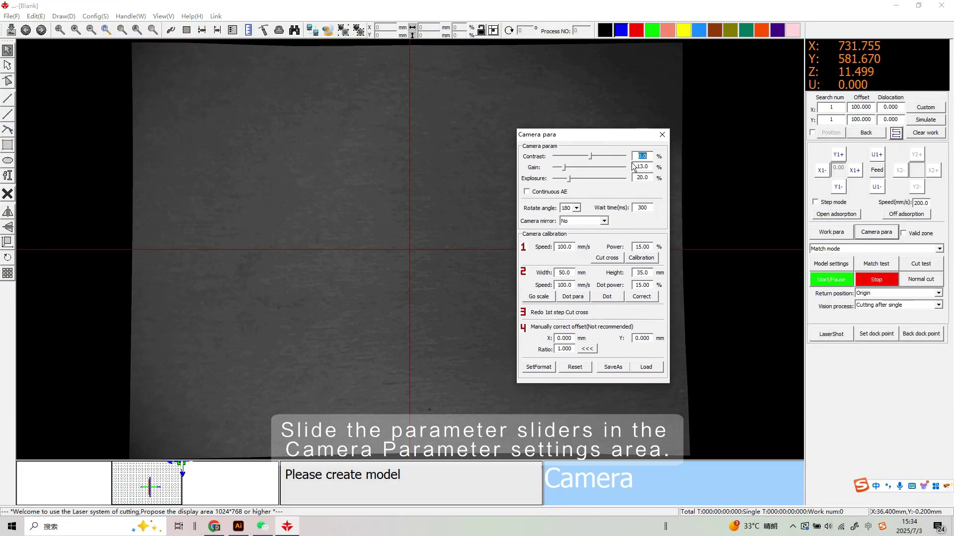
pyautogui.moveTo(568, 177); pyautogui.dragTo(618, 181)
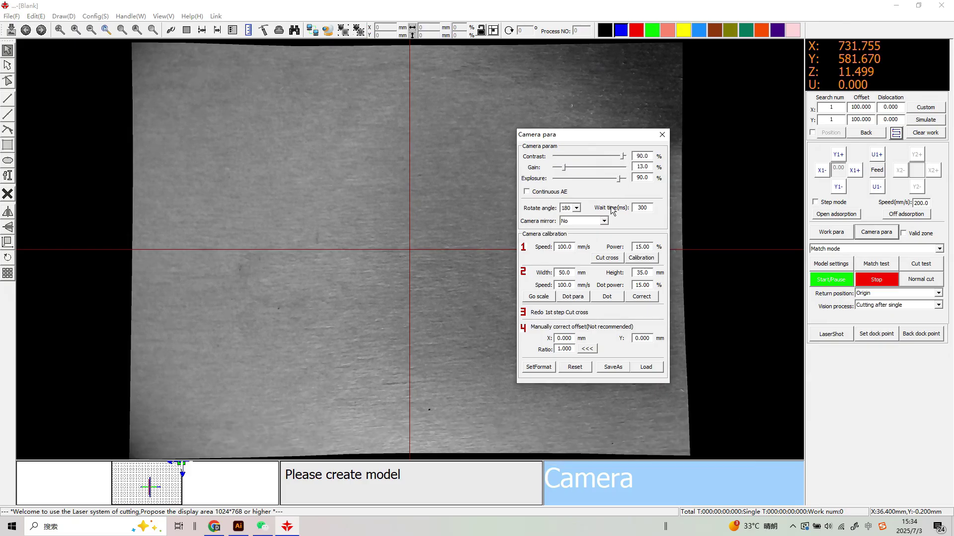
pyautogui.moveTo(616, 135); pyautogui.dragTo(700, 149)
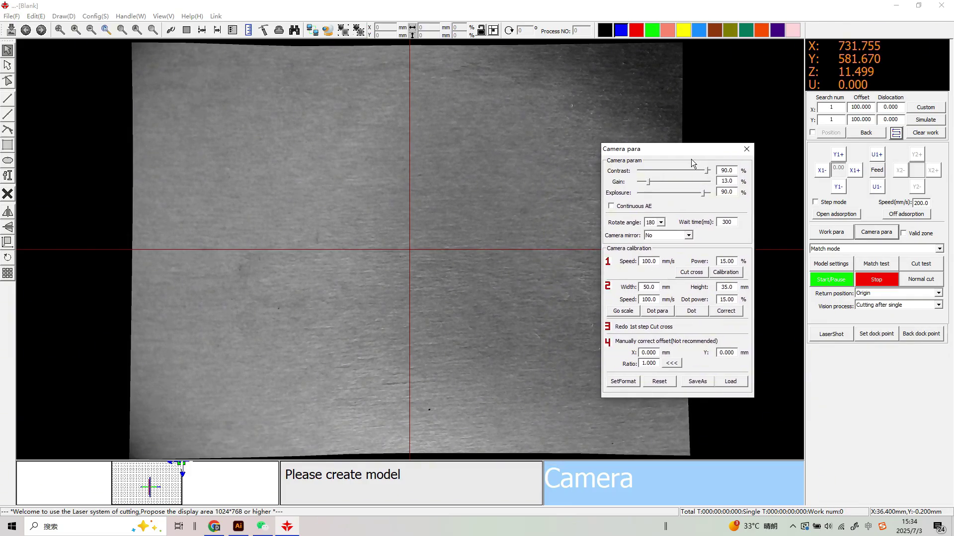
pyautogui.click(839, 155)
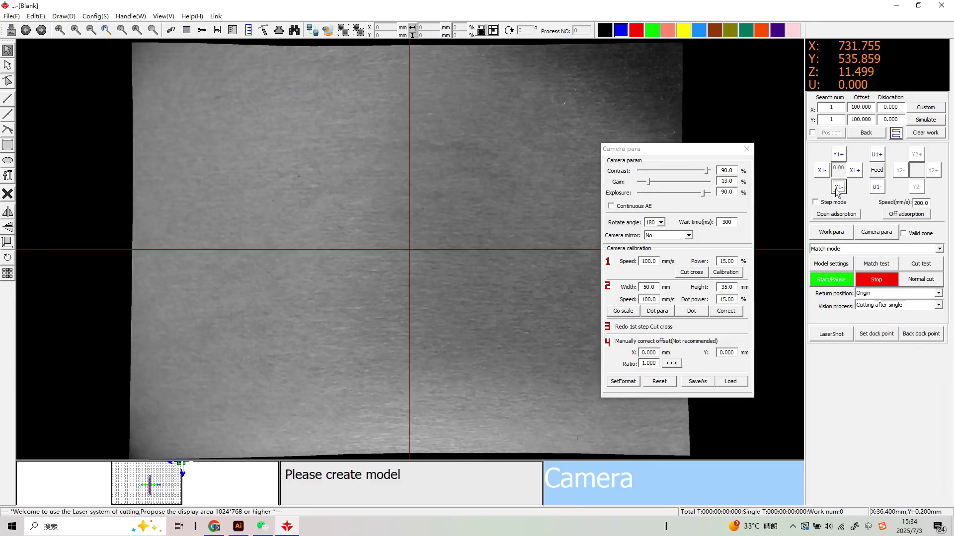
pyautogui.click(857, 172)
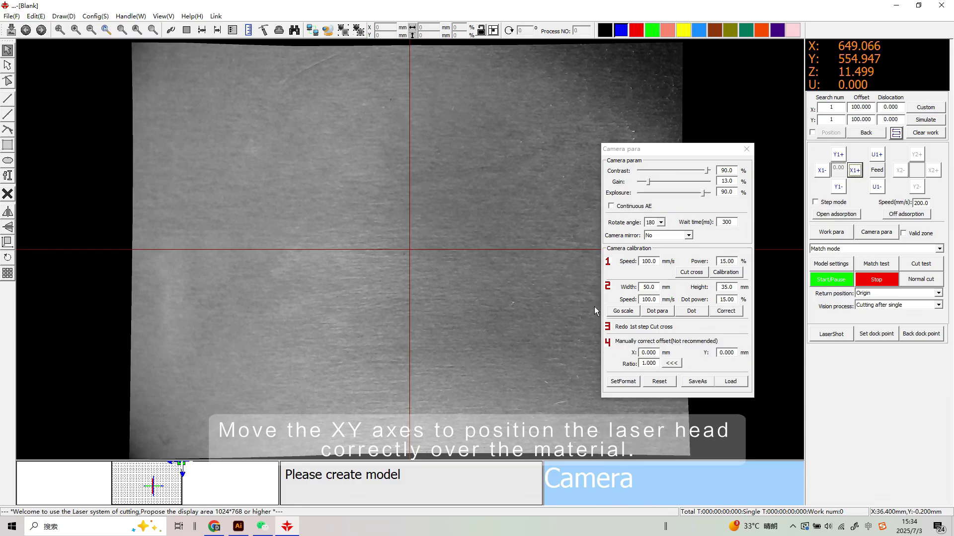
# - Engrave a test cross and centre the red crosshair on it at X 621.683, Y 554.302
pyautogui.click(691, 273)
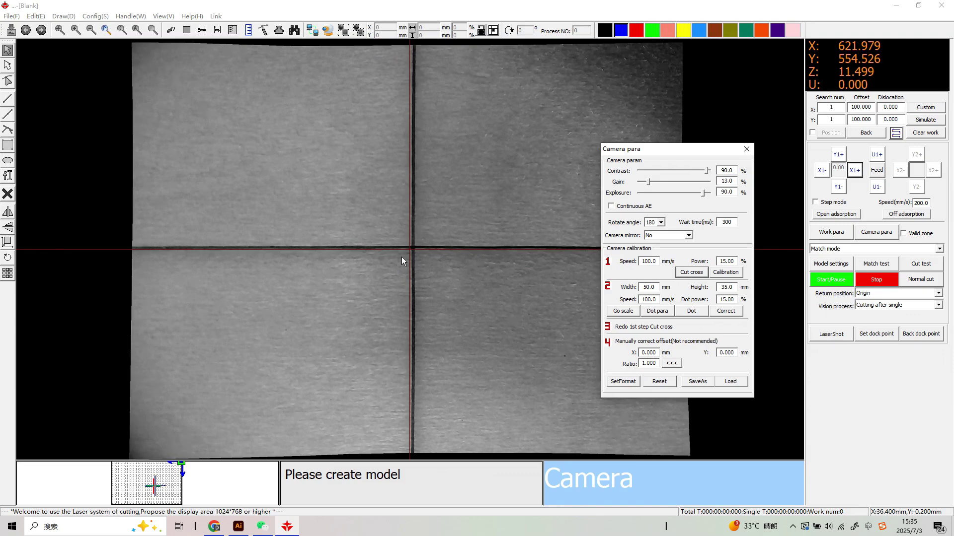
pyautogui.scroll(6, 417, 255)
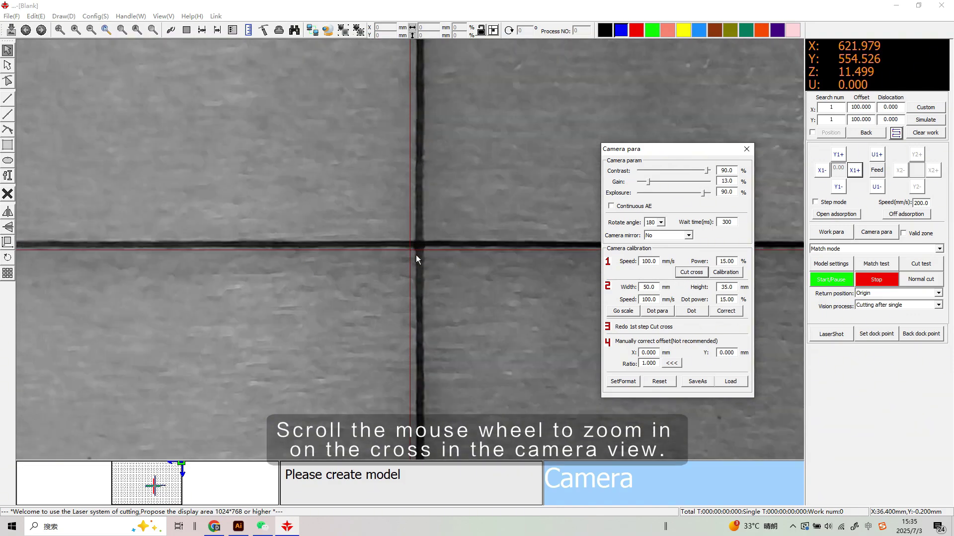
pyautogui.scroll(6, 416, 255)
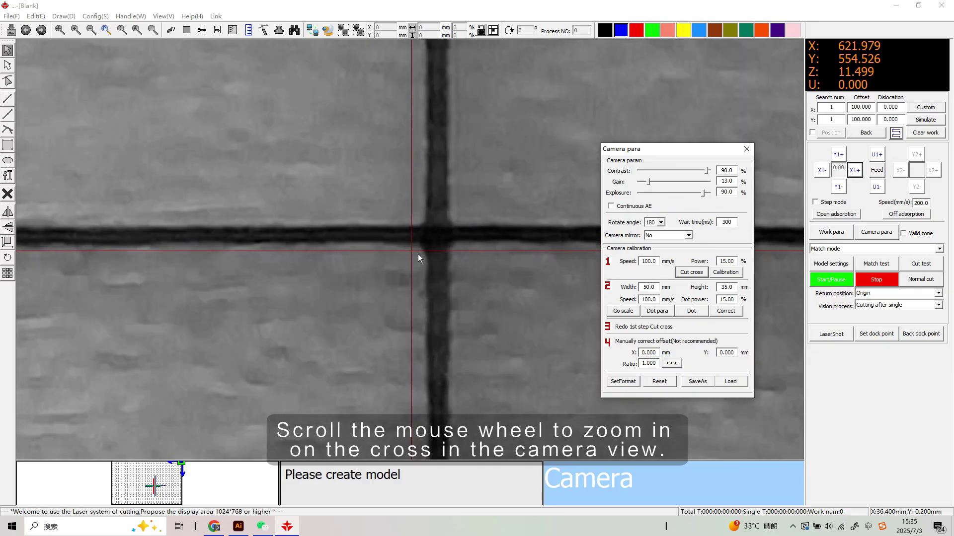
pyautogui.rightClick(449, 231)
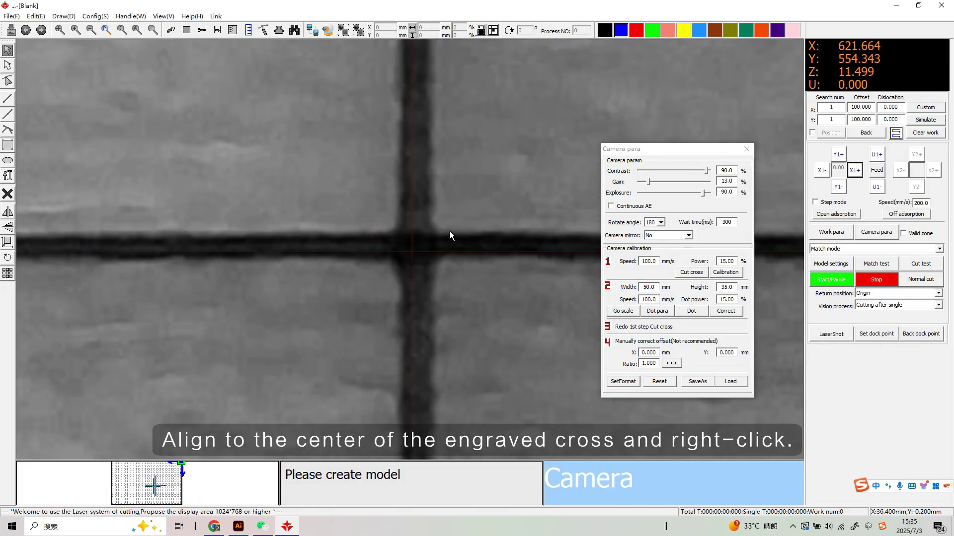
pyautogui.scroll(2, 414, 253)
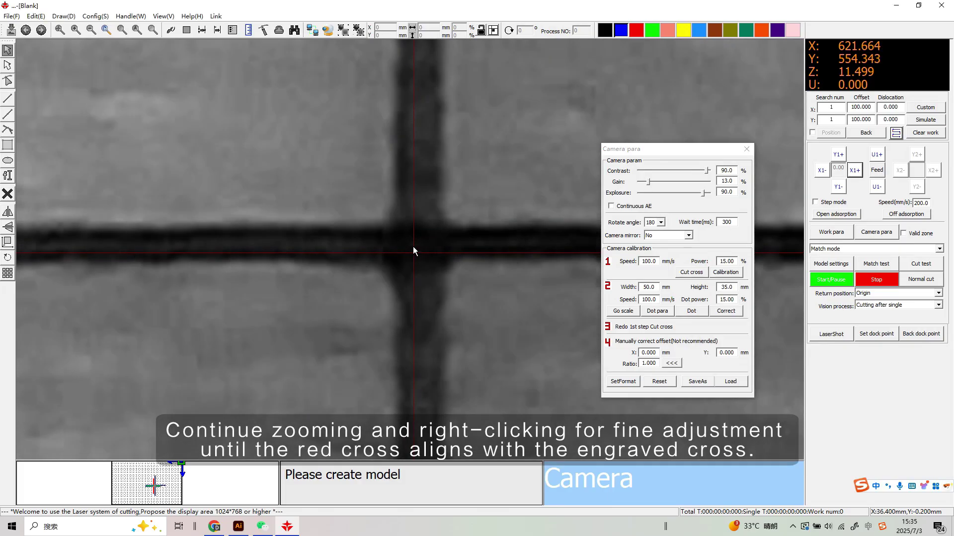
pyautogui.rightClick(414, 252)
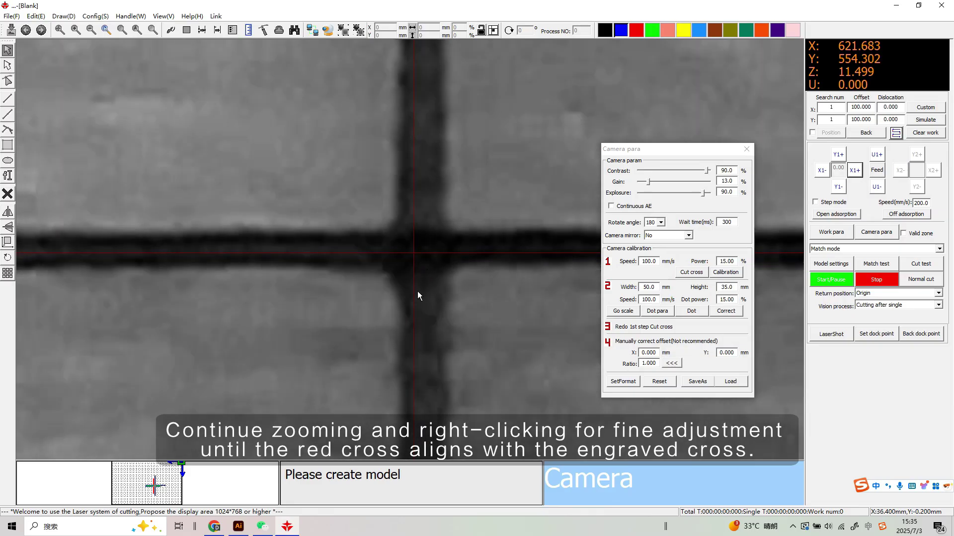
pyautogui.scroll(-2, 393, 281)
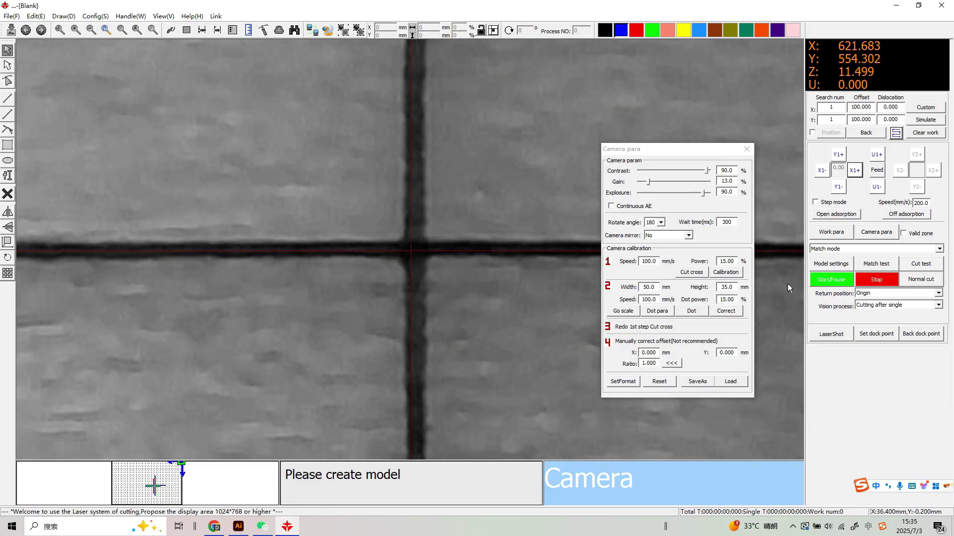
pyautogui.click(725, 275)
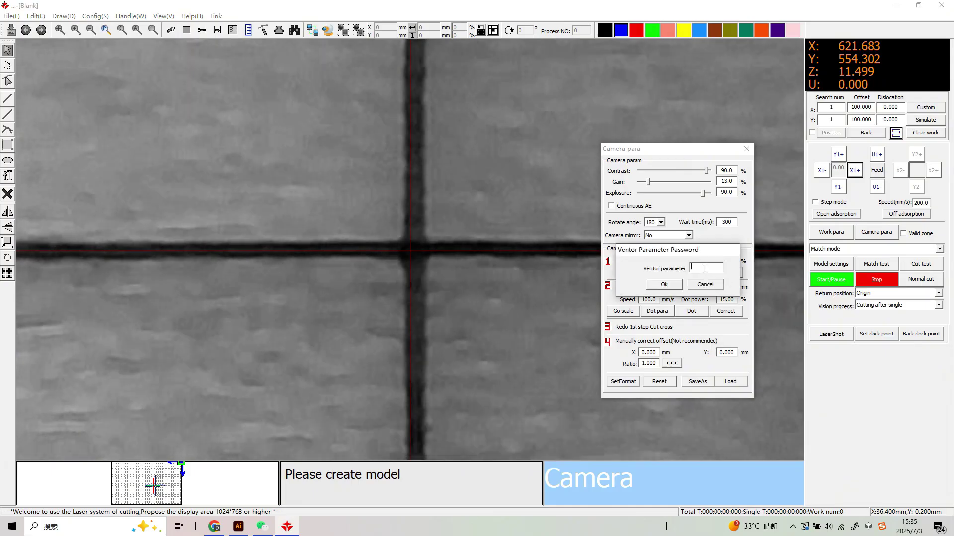
# - Enter the vendor password and jog the head onto clean material at X 681.808, Y 620.200
pyautogui.write('rd')
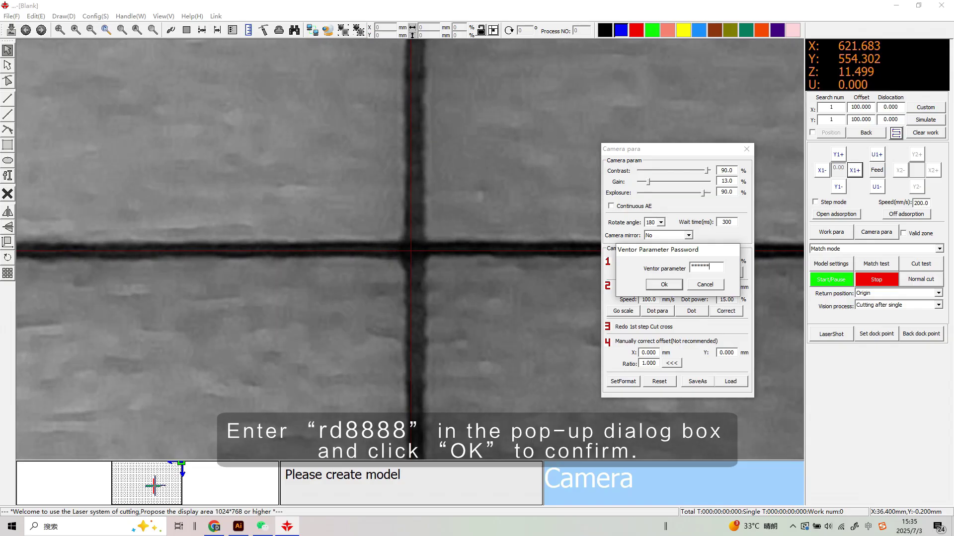
pyautogui.click(677, 284)
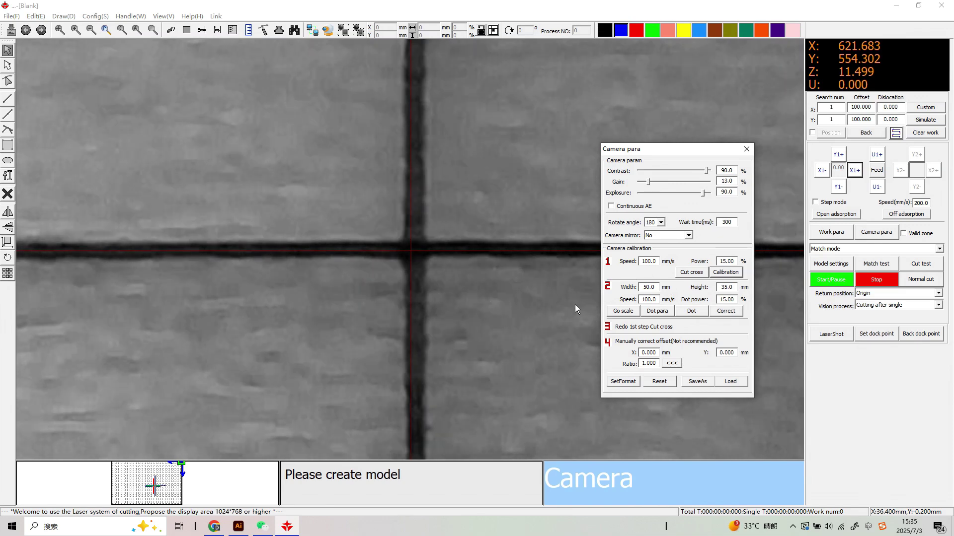
pyautogui.click(822, 171)
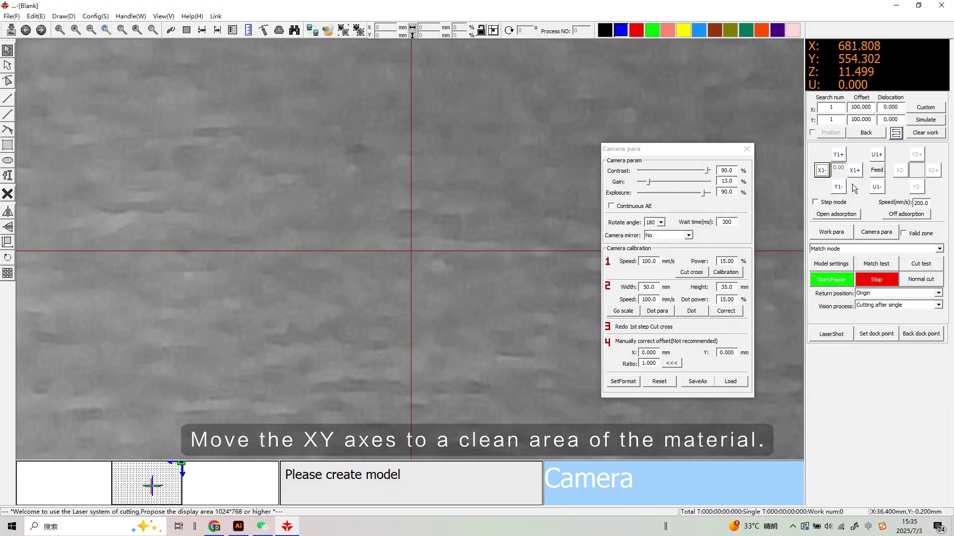
pyautogui.click(840, 189)
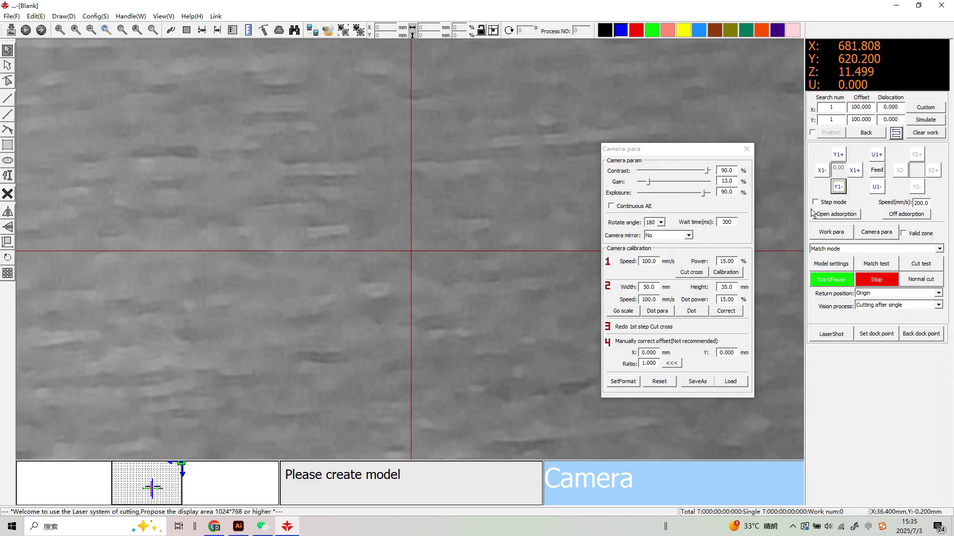
# - Confirm the dot grid parameters: 5.000 mm spacing with cut grid enabled
pyautogui.click(659, 312)
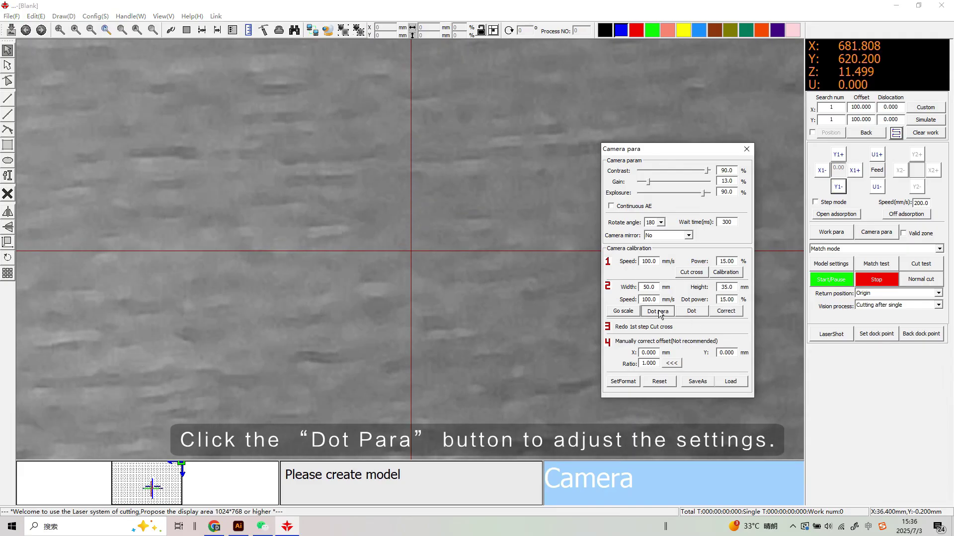
pyautogui.click(659, 312)
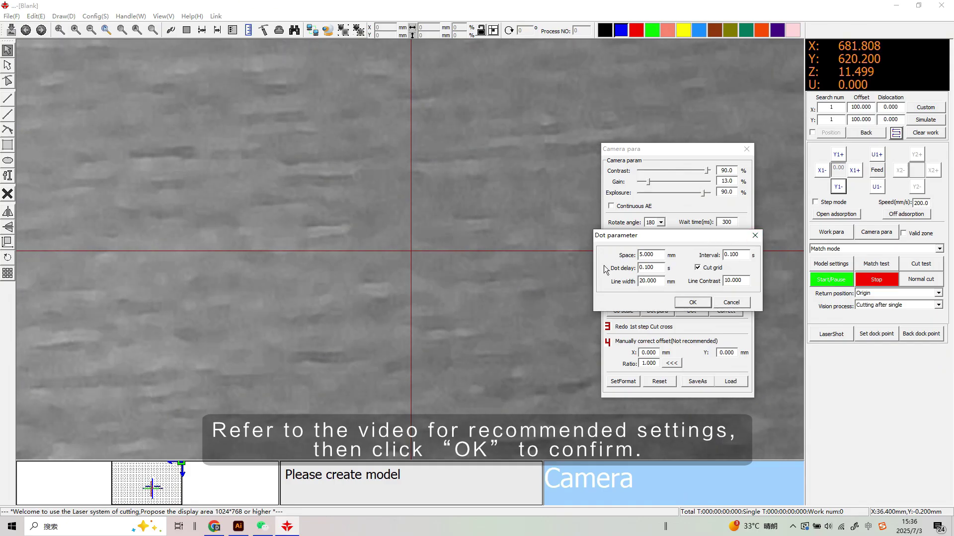
pyautogui.click(701, 302)
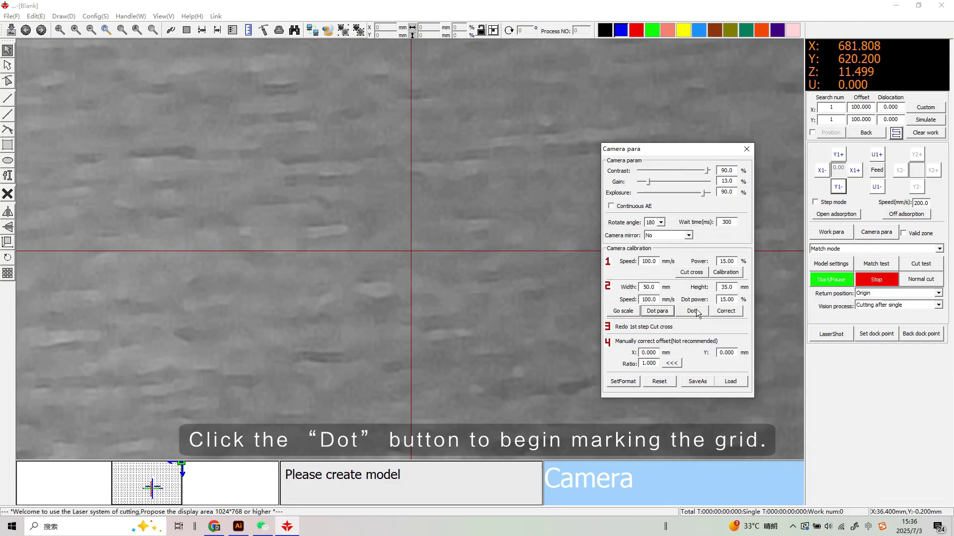
# - Mark the dot calibration grid and shift it fully into the camera view at X 681.827, Y 639.234
pyautogui.click(696, 314)
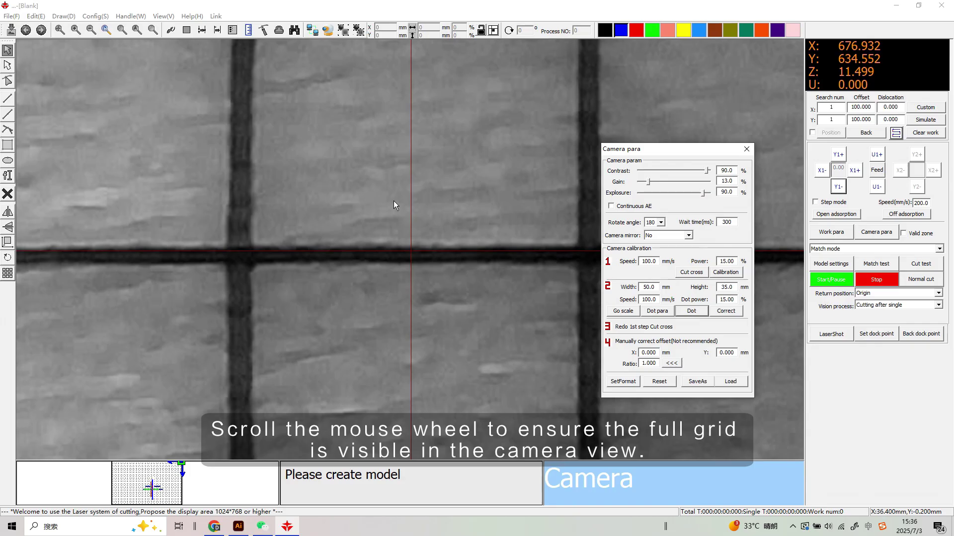
pyautogui.scroll(-5, 403, 213)
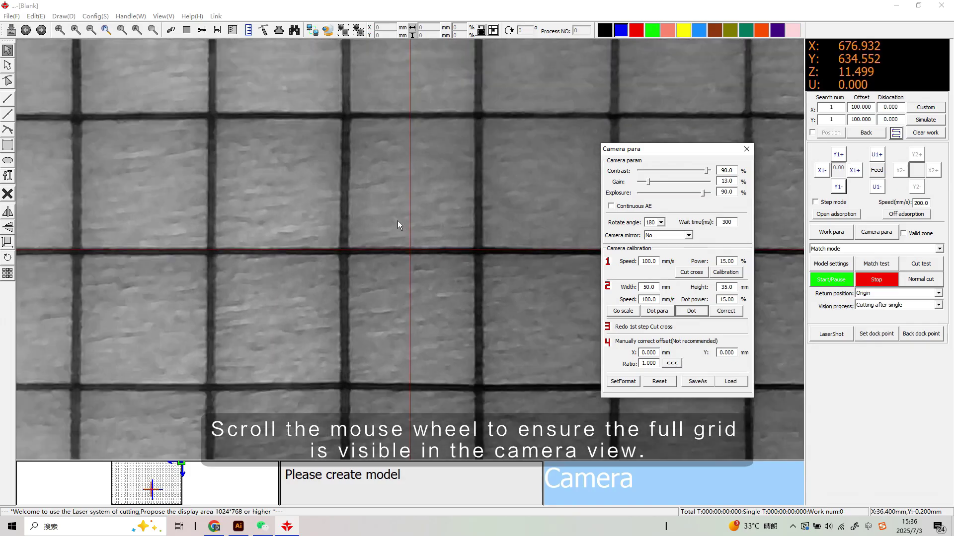
pyautogui.scroll(-5, 397, 221)
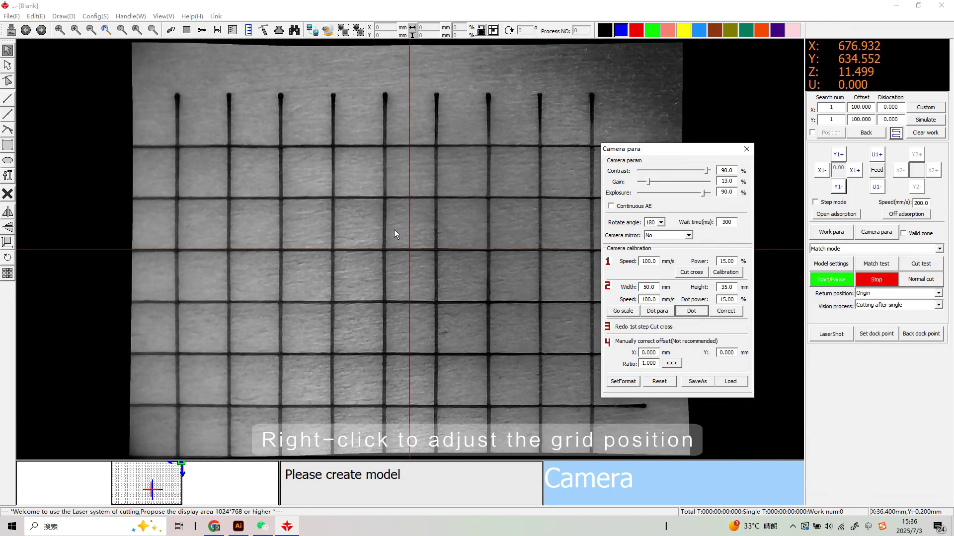
pyautogui.scroll(-2, 395, 230)
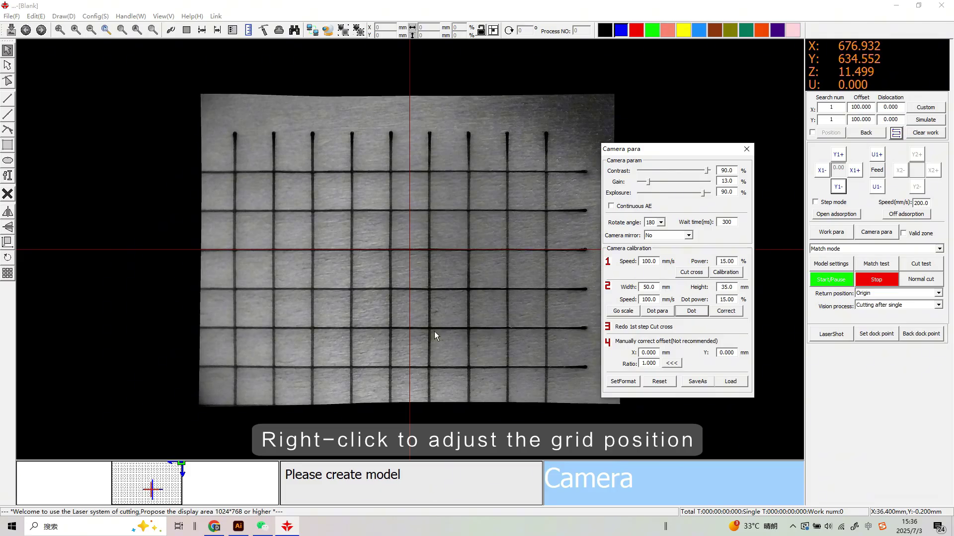
pyautogui.scroll(1, 434, 336)
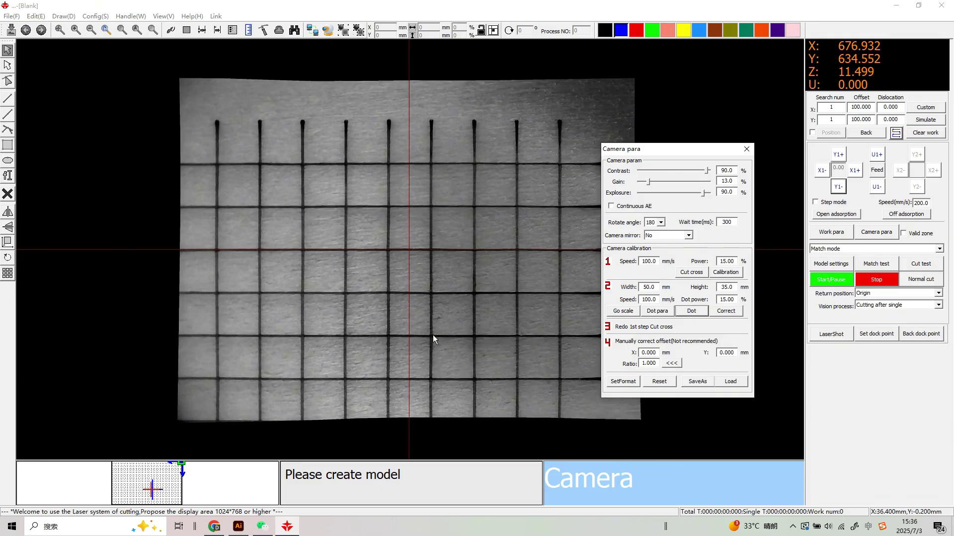
pyautogui.click(390, 264)
pyautogui.click(390, 266)
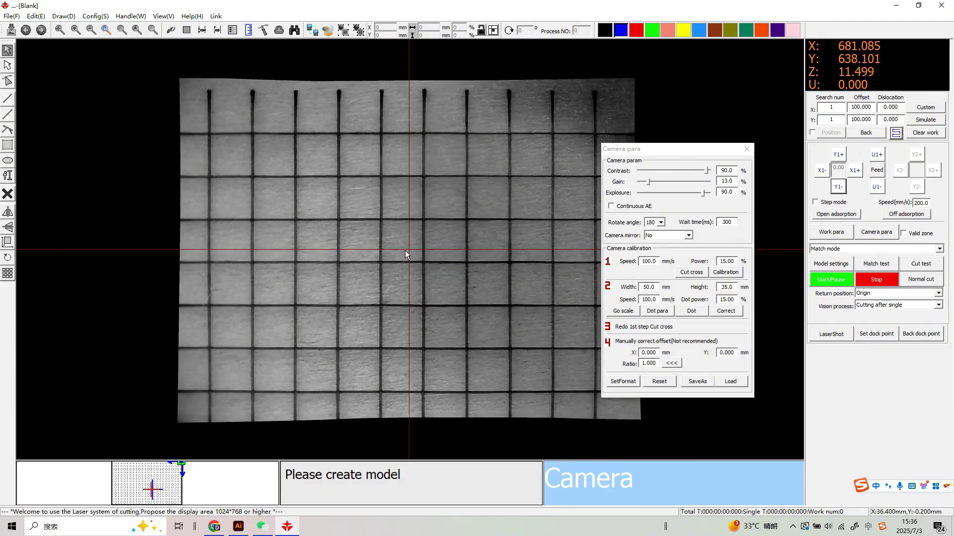
pyautogui.click(404, 250)
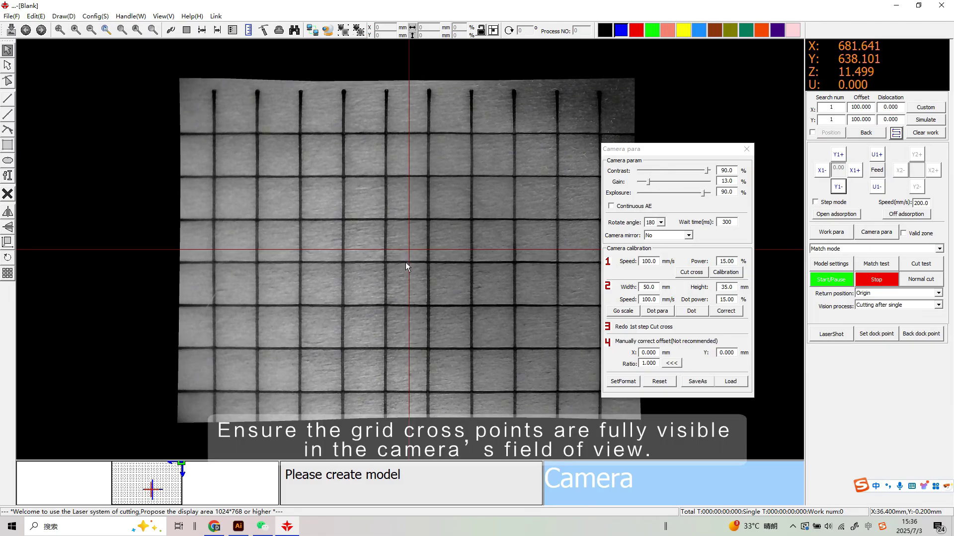
pyautogui.click(408, 259)
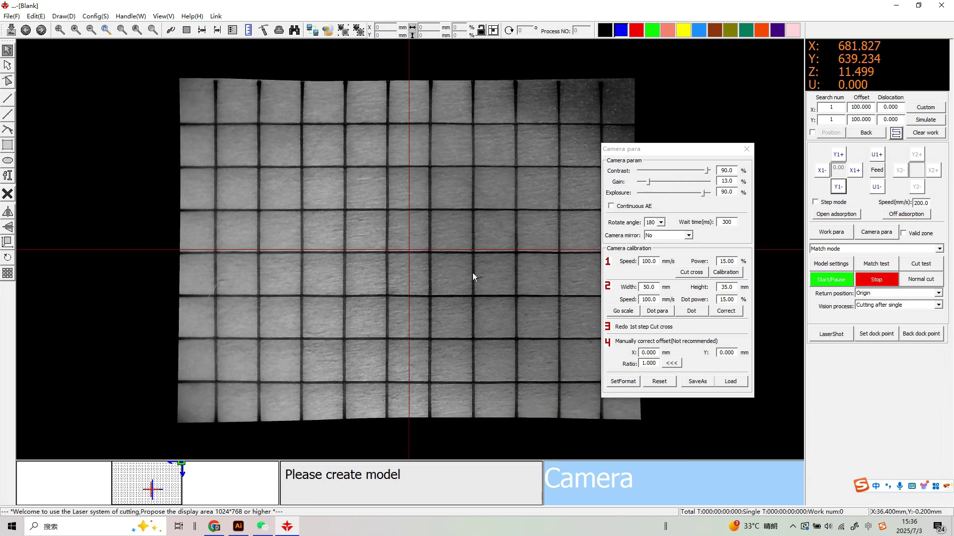
# - Run the grid correction and accept fixing the calibration points manually
pyautogui.click(726, 312)
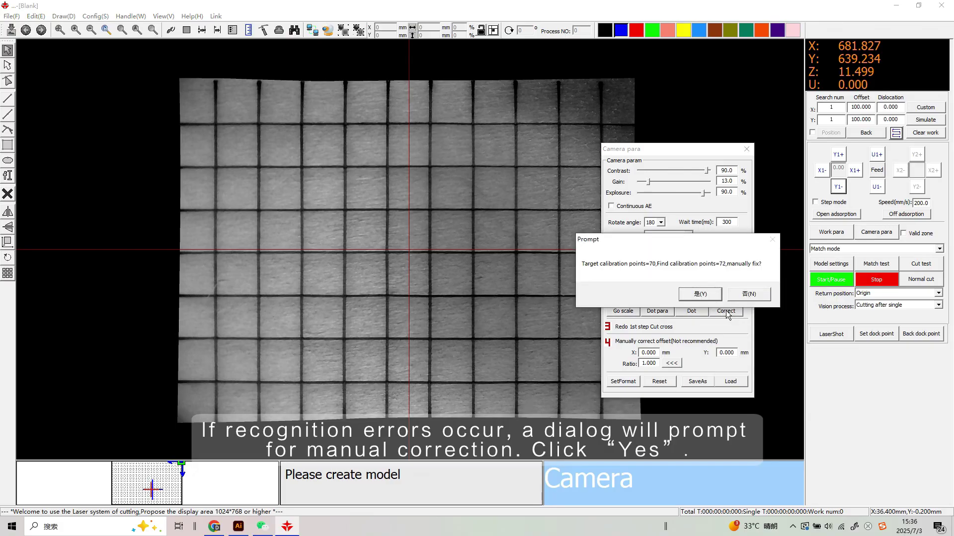
pyautogui.click(704, 296)
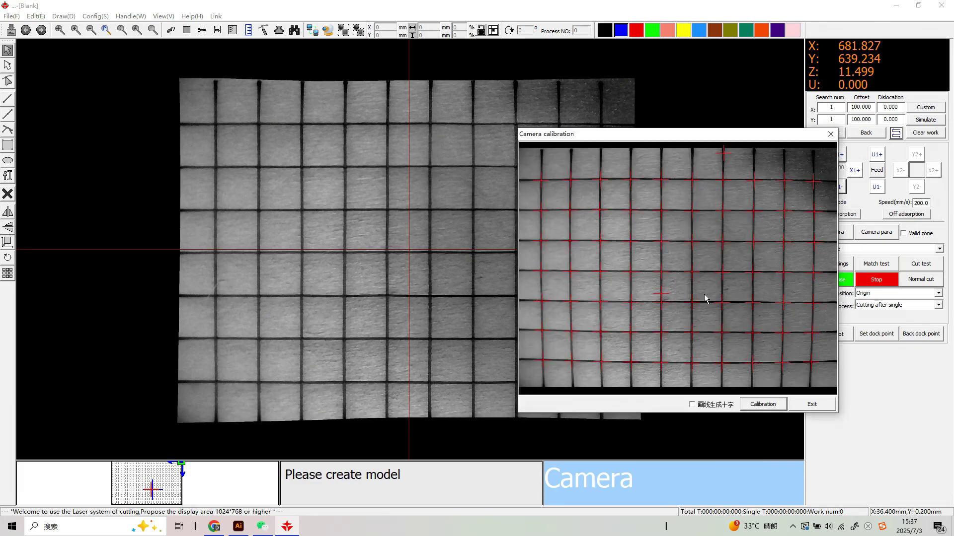
pyautogui.moveTo(725, 141); pyautogui.dragTo(460, 137)
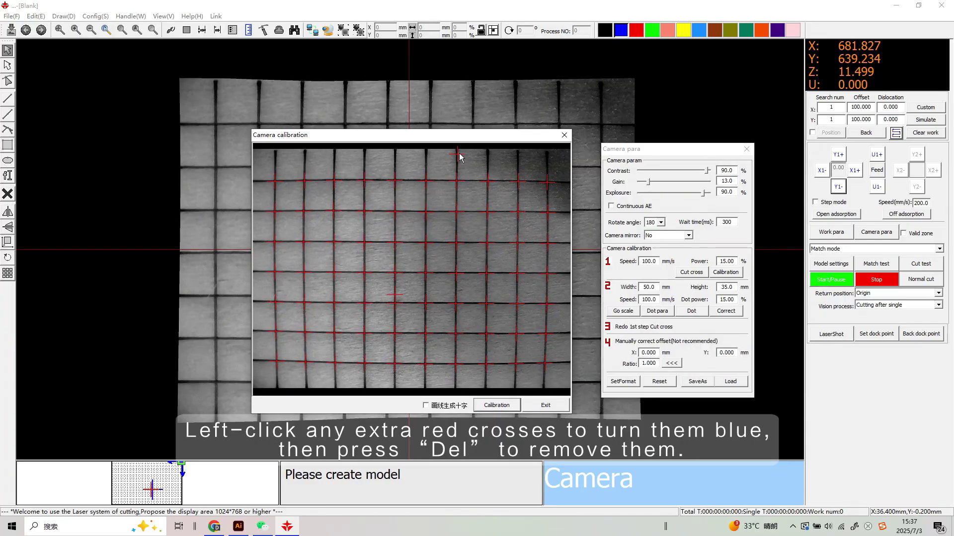
# - Remove the stray red cross and run calibration until it reports success
pyautogui.click(457, 154)
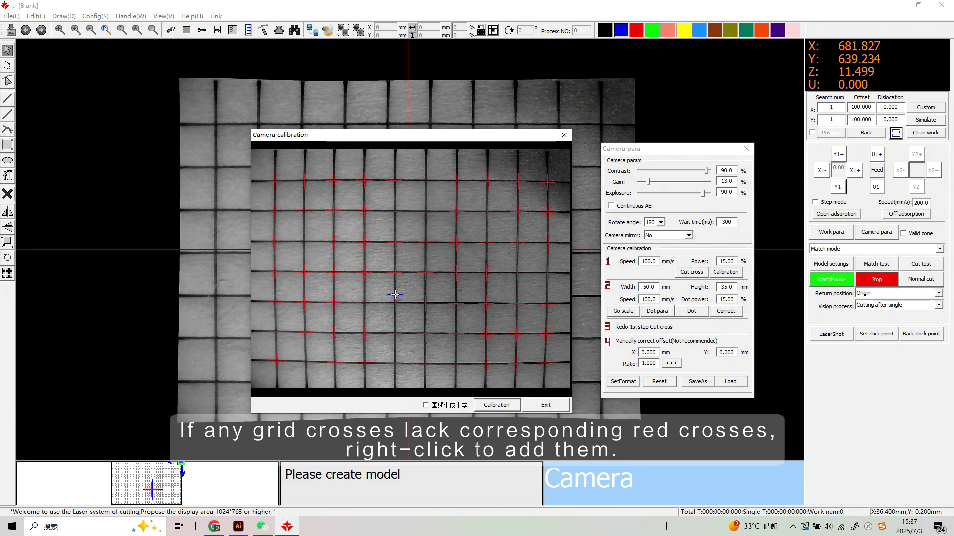
pyautogui.scroll(2, 270, 188)
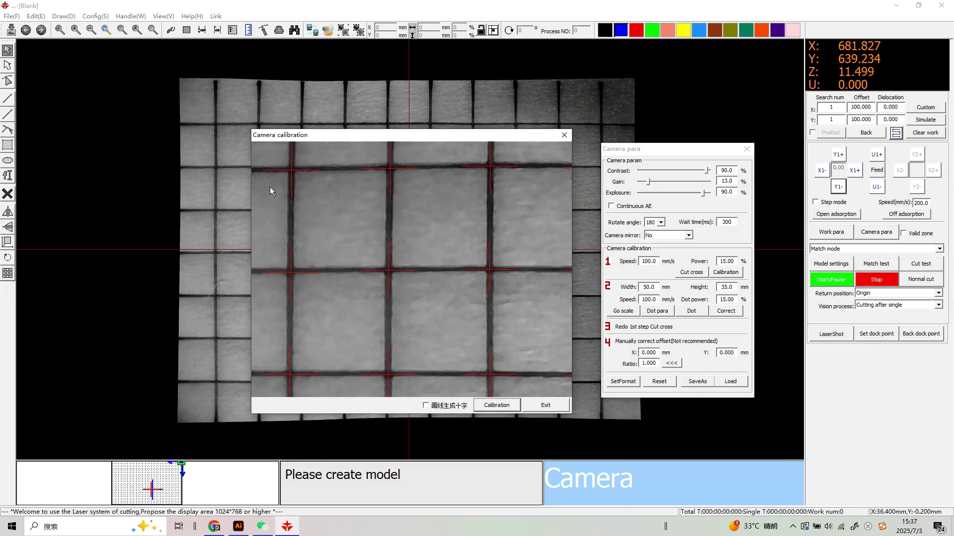
pyautogui.scroll(-3, 479, 179)
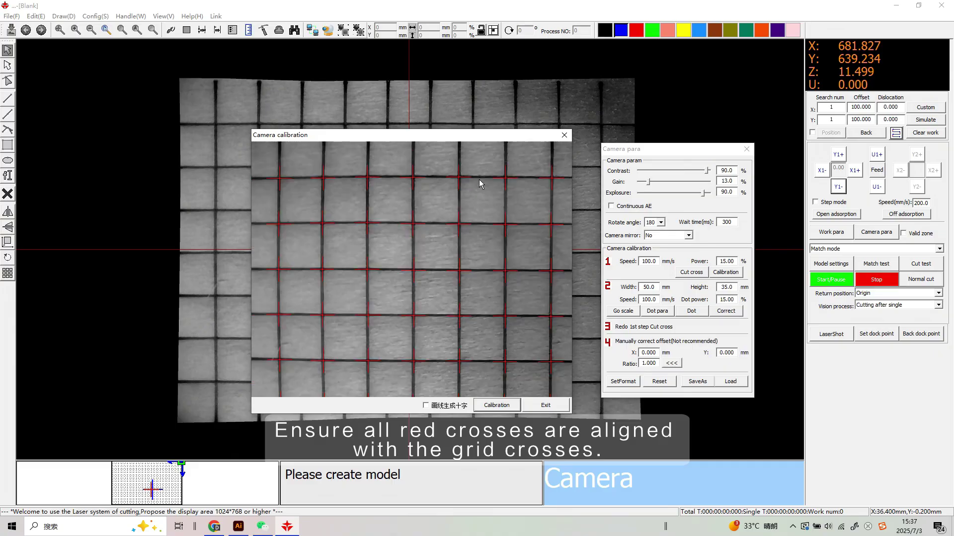
pyautogui.scroll(-3, 546, 186)
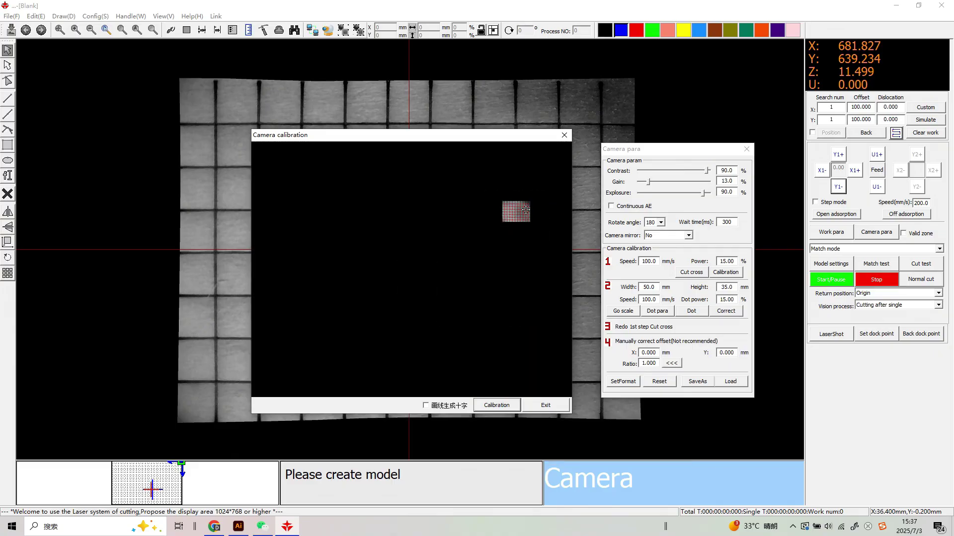
pyautogui.scroll(4, 526, 217)
pyautogui.scroll(-2, 451, 328)
pyautogui.click(498, 406)
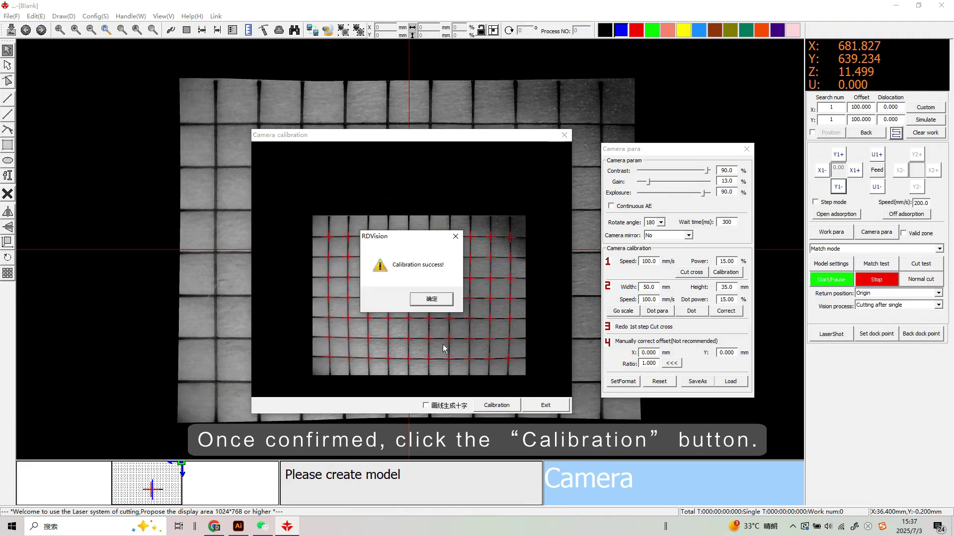
pyautogui.click(438, 301)
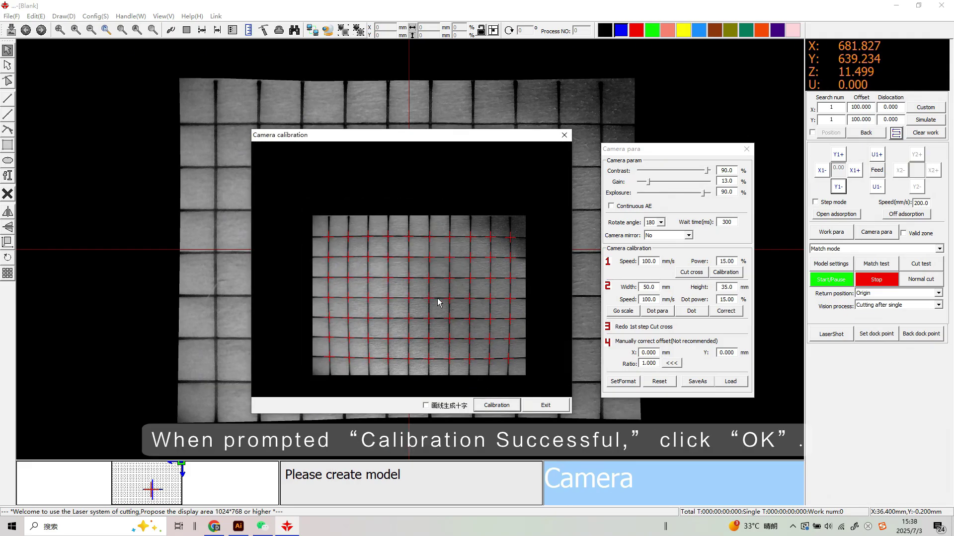
# - Exit the camera calibration window and cut a test cross at the new head position
pyautogui.click(554, 406)
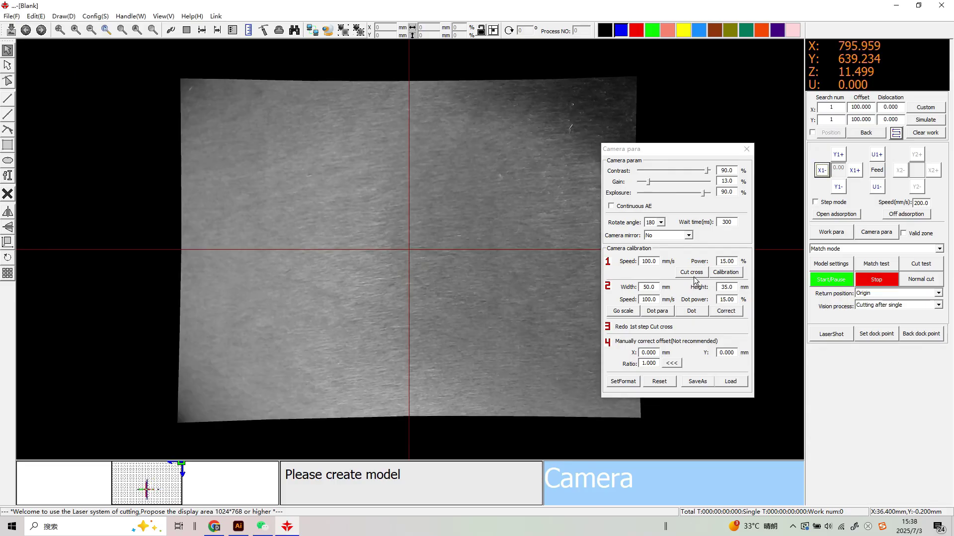
pyautogui.click(693, 275)
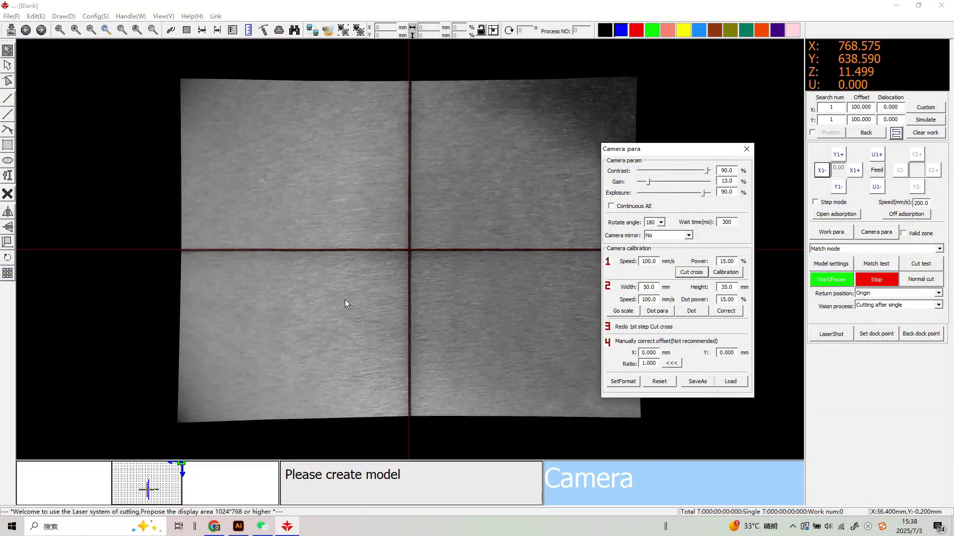
pyautogui.scroll(3, 411, 255)
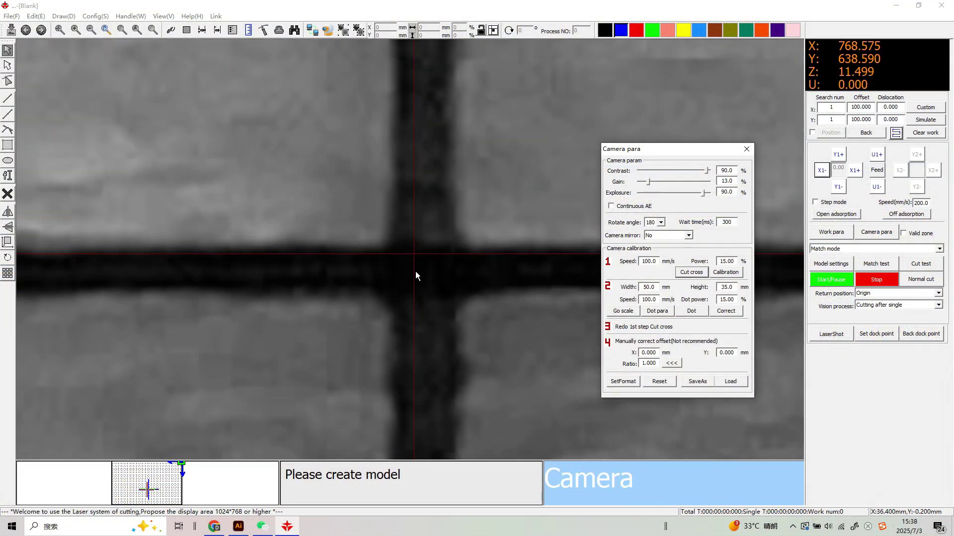
pyautogui.click(416, 272)
pyautogui.scroll(2, 416, 273)
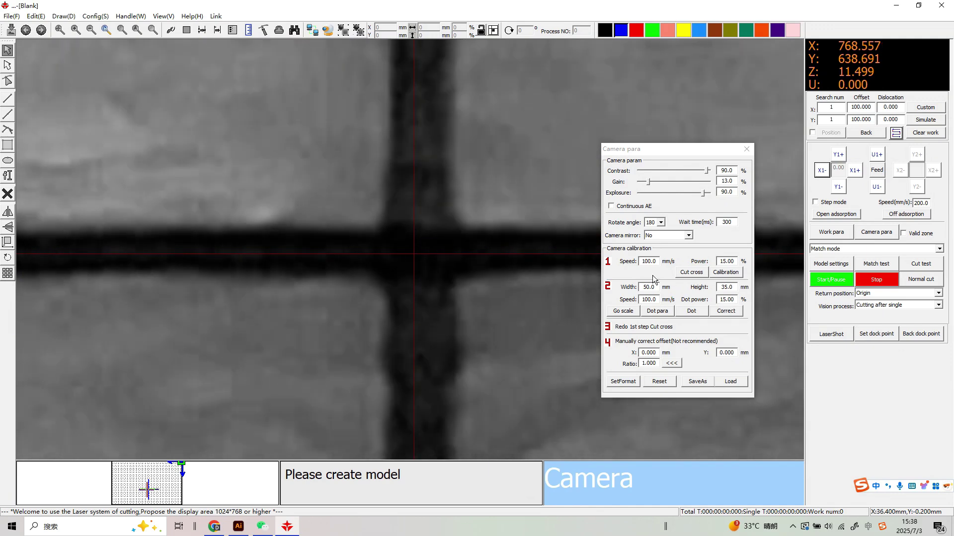
# - Enter the vendor parameter password and close the Camera para dialog
pyautogui.doubleClick(419, 254)
pyautogui.write('**')
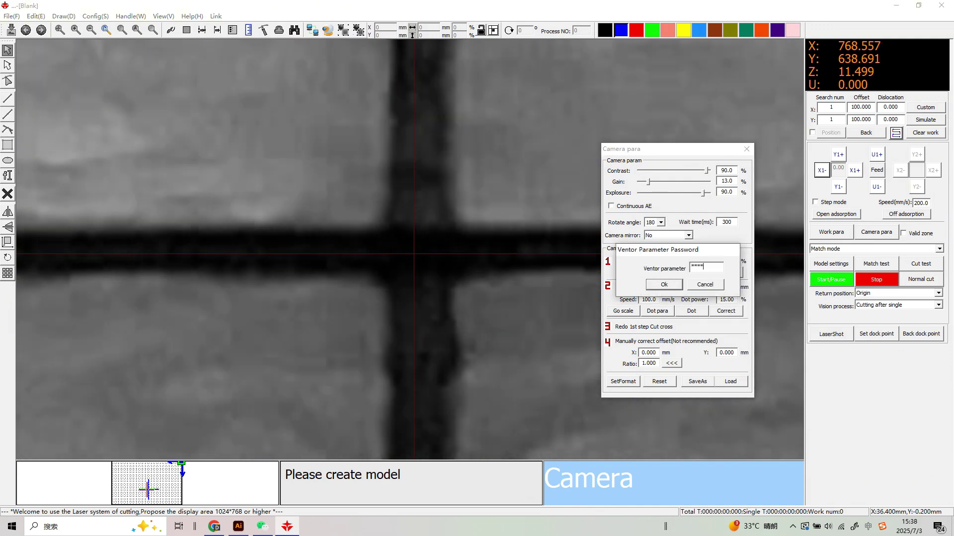
pyautogui.press('Return')
pyautogui.scroll(-5, 397, 237)
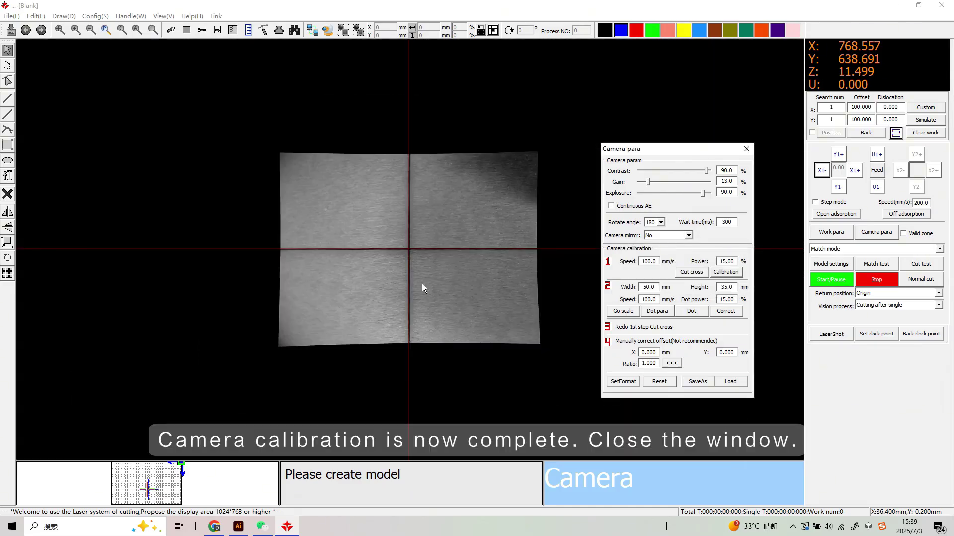
pyautogui.click(746, 149)
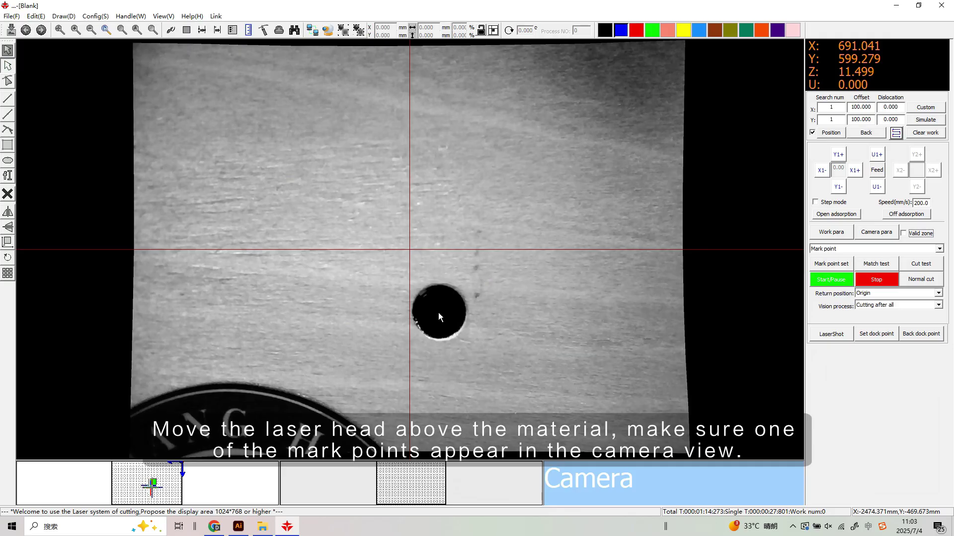
# - Centre the hole under the crosshair and record the position X 688.223, Y 605.183
pyautogui.click(439, 312)
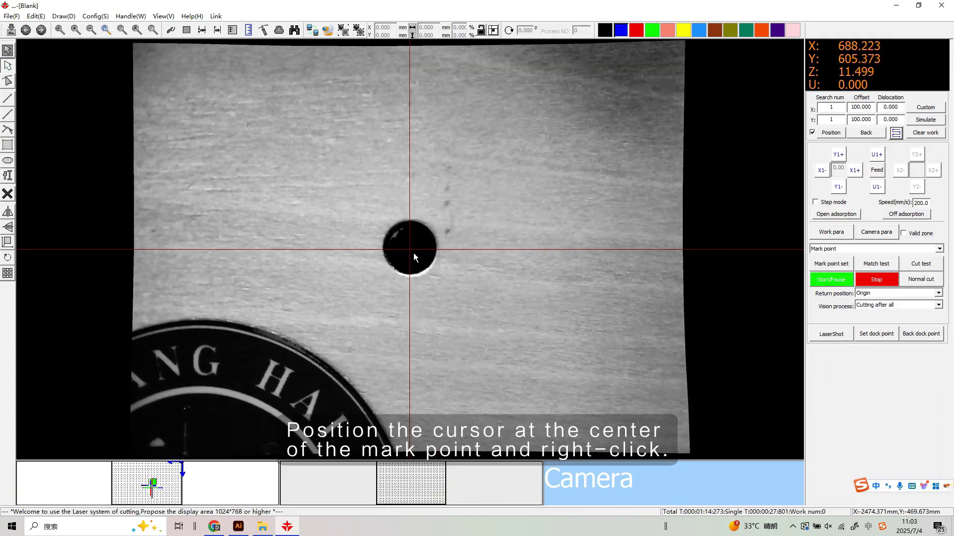
pyautogui.scroll(5, 409, 250)
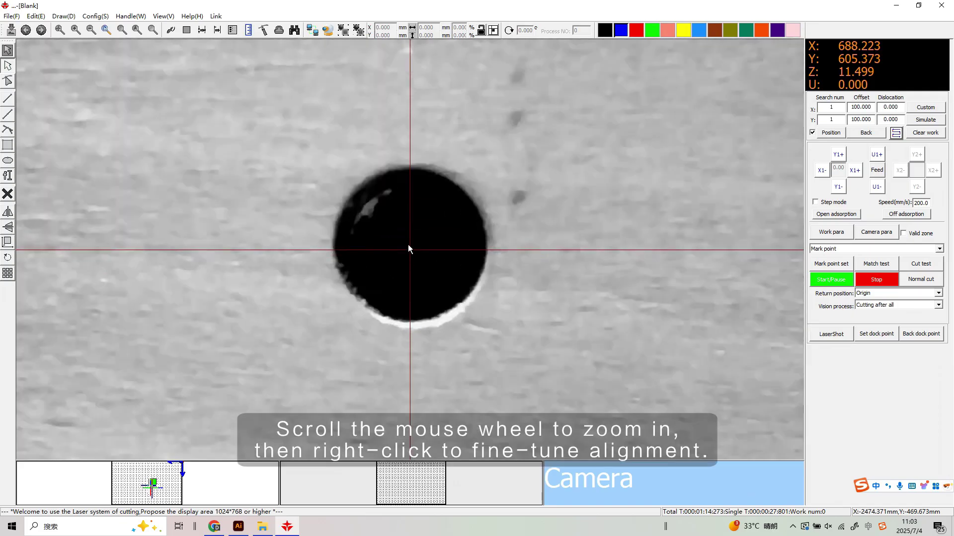
pyautogui.scroll(2, 408, 246)
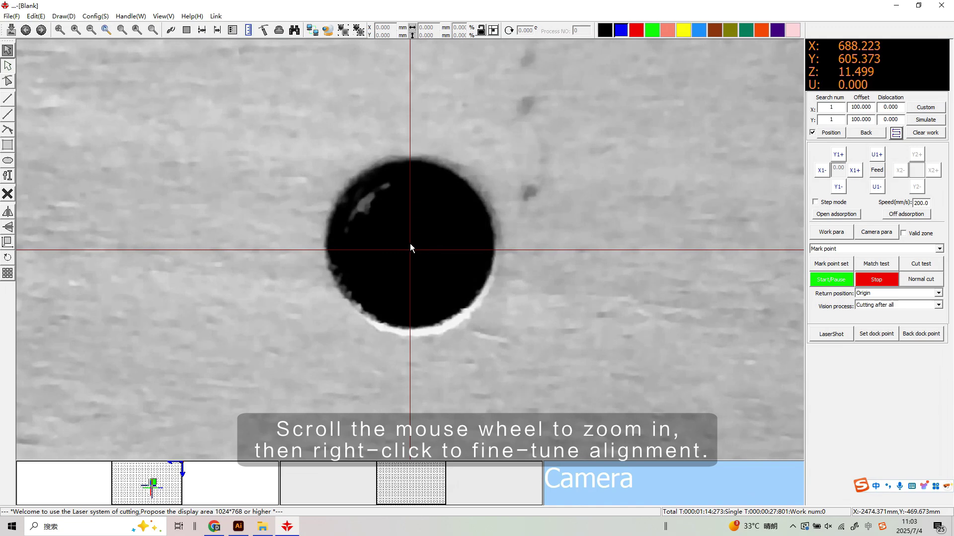
pyautogui.rightClick(410, 243)
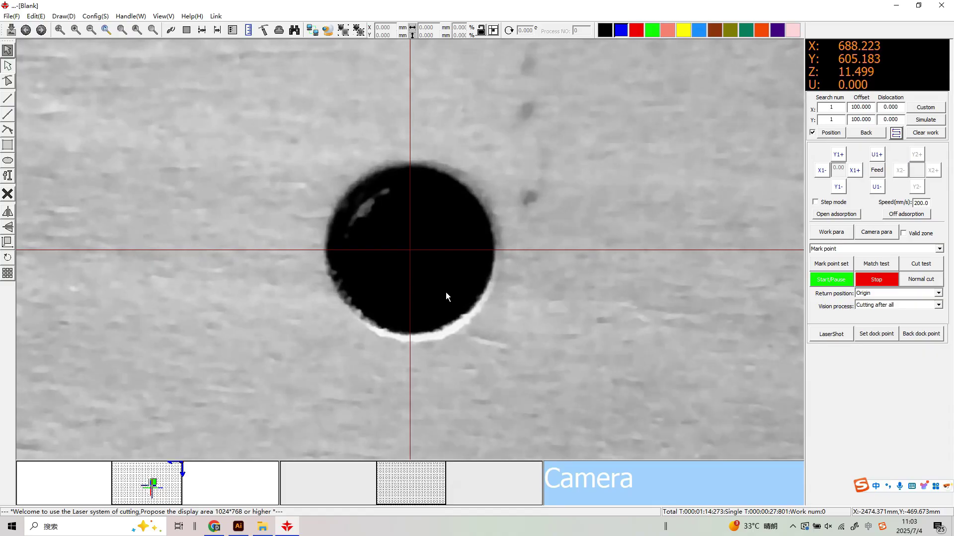
pyautogui.click(829, 134)
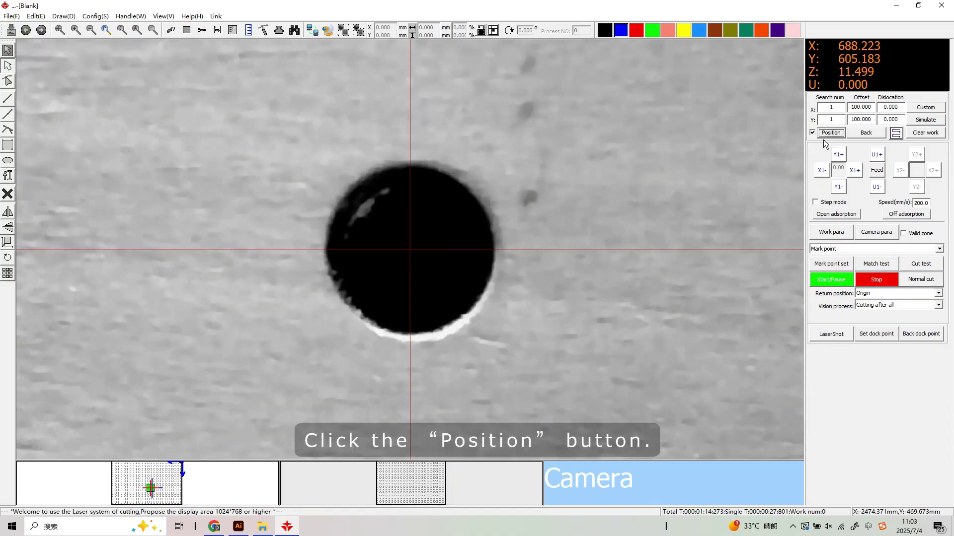
# - Turn on Valid zone around only the mark hole, then switch the main view to Model
pyautogui.click(903, 233)
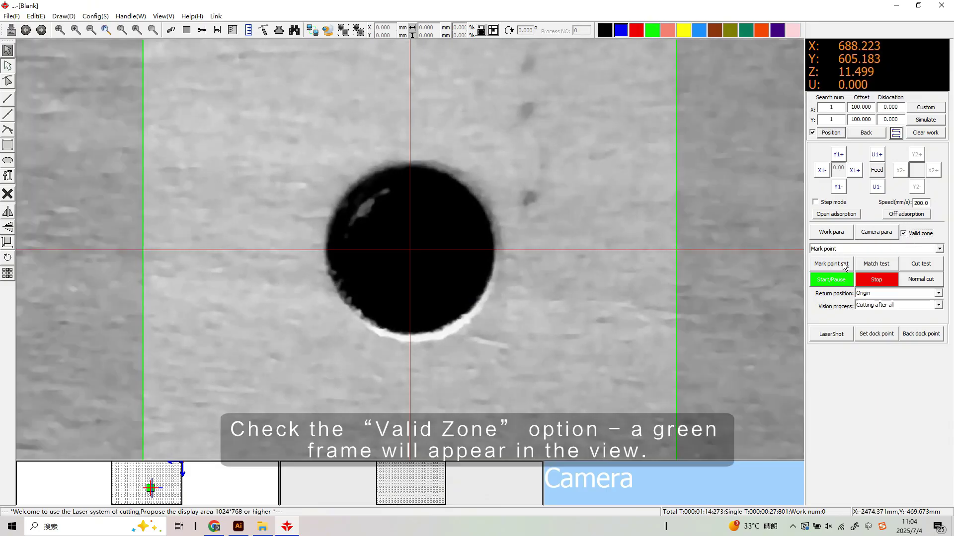
pyautogui.scroll(-4, 427, 229)
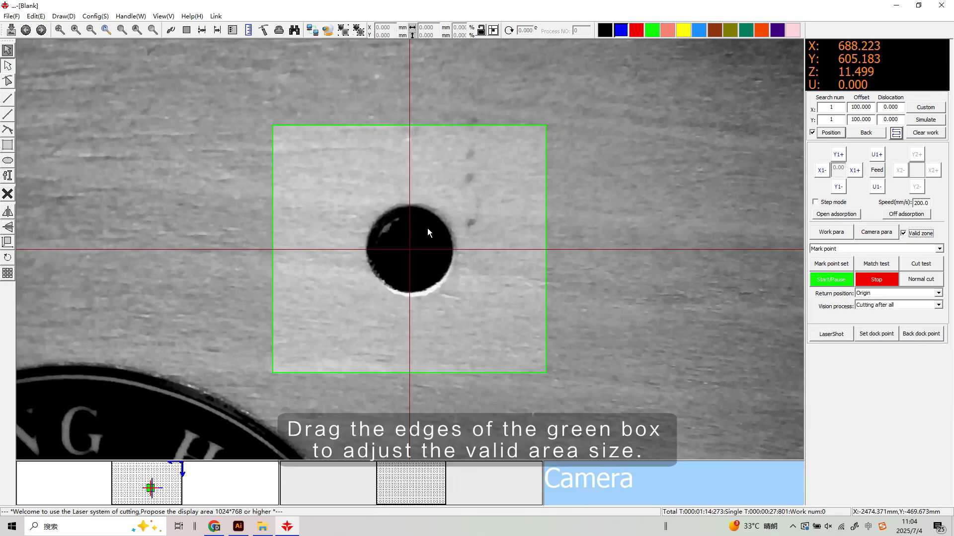
pyautogui.scroll(-1, 427, 229)
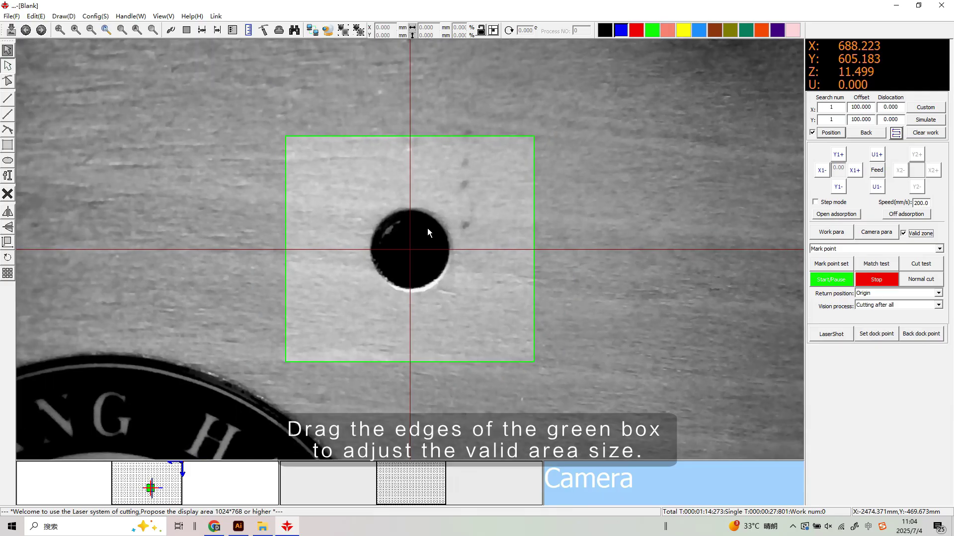
pyautogui.click(407, 472)
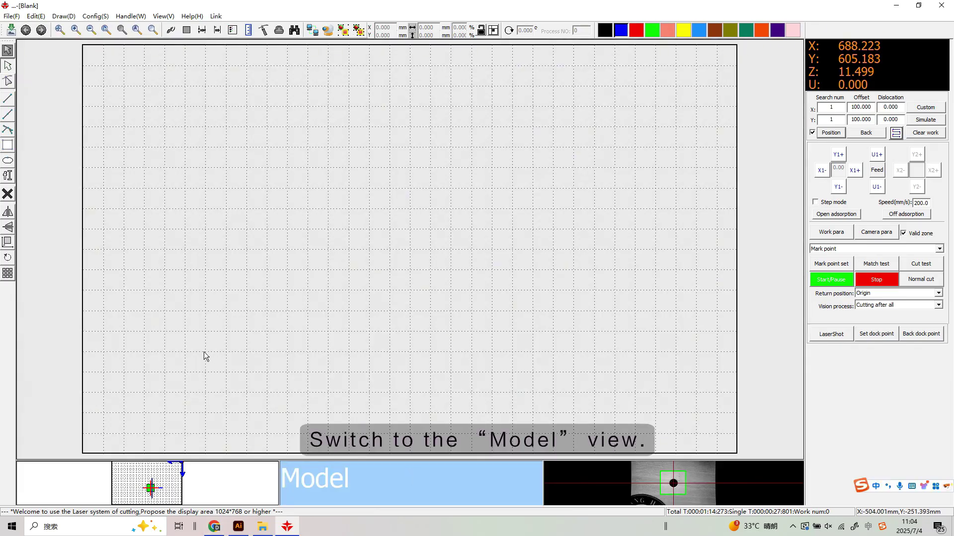
# - Import 上海地平线UV.ai and zoom to fit the 3×4 grid of round tags and corner marks
pyautogui.click(15, 17)
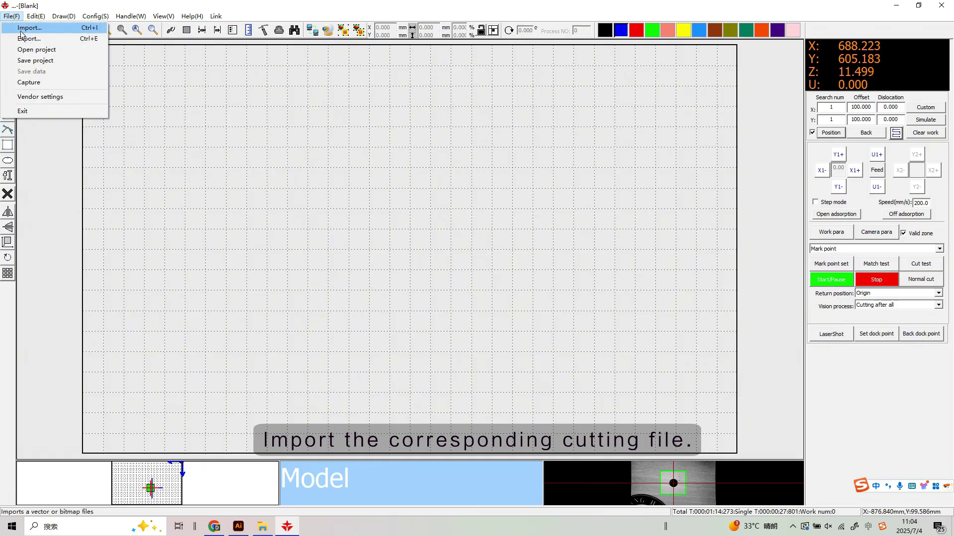
pyautogui.click(23, 29)
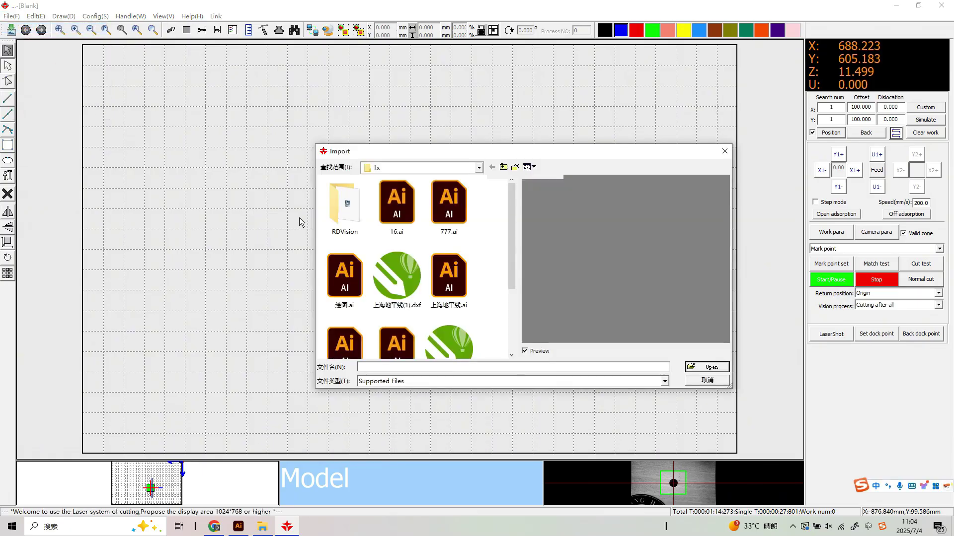
pyautogui.scroll(-2, 449, 268)
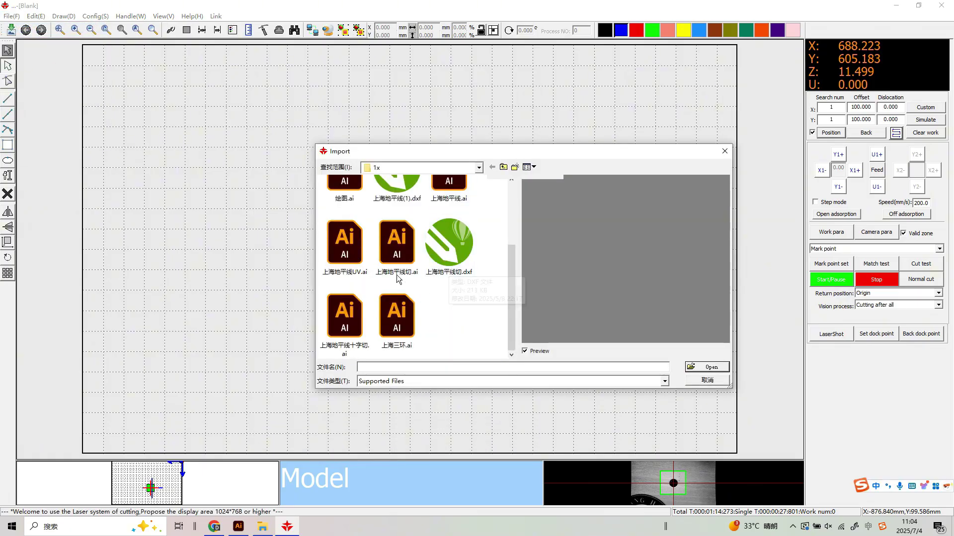
pyautogui.click(350, 244)
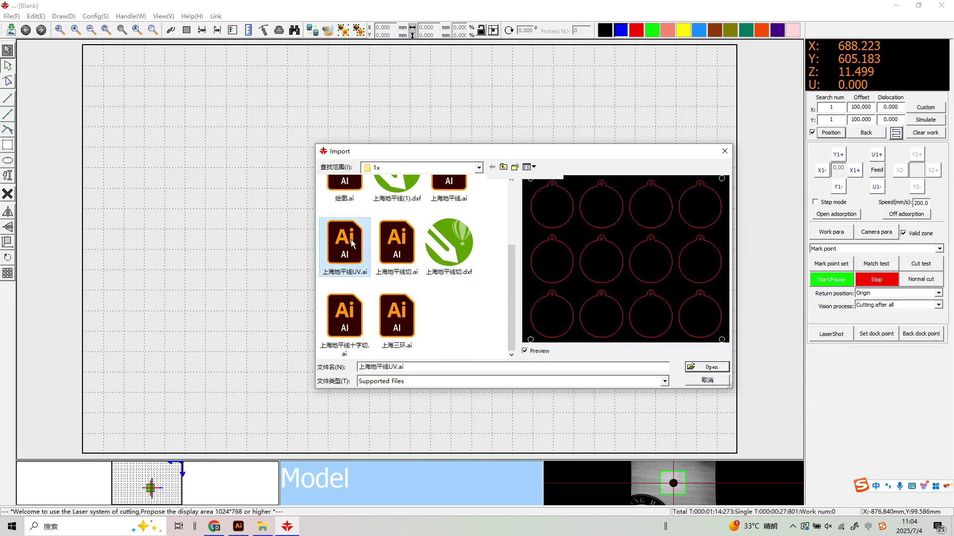
pyautogui.click(713, 368)
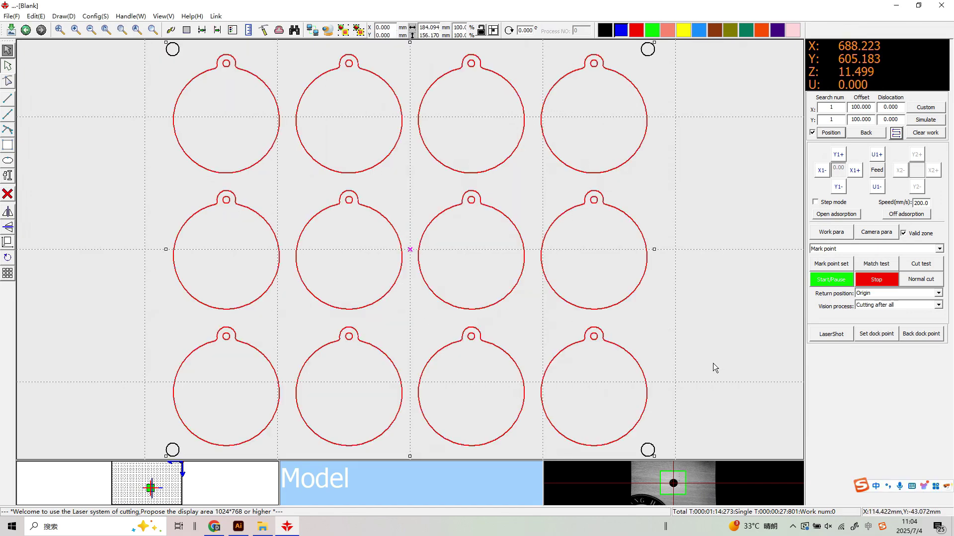
pyautogui.scroll(-1, 225, 158)
pyautogui.scroll(-1, 225, 157)
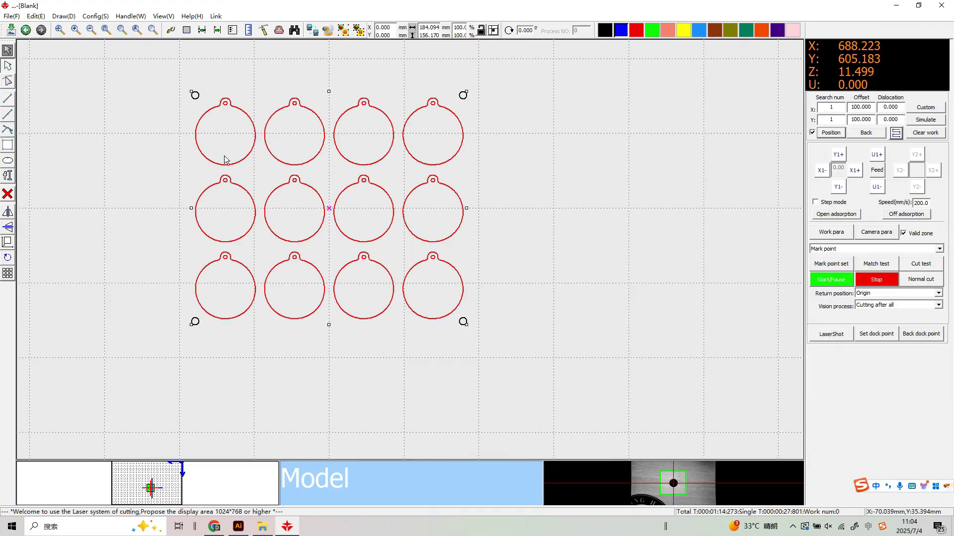
pyautogui.scroll(1, 181, 59)
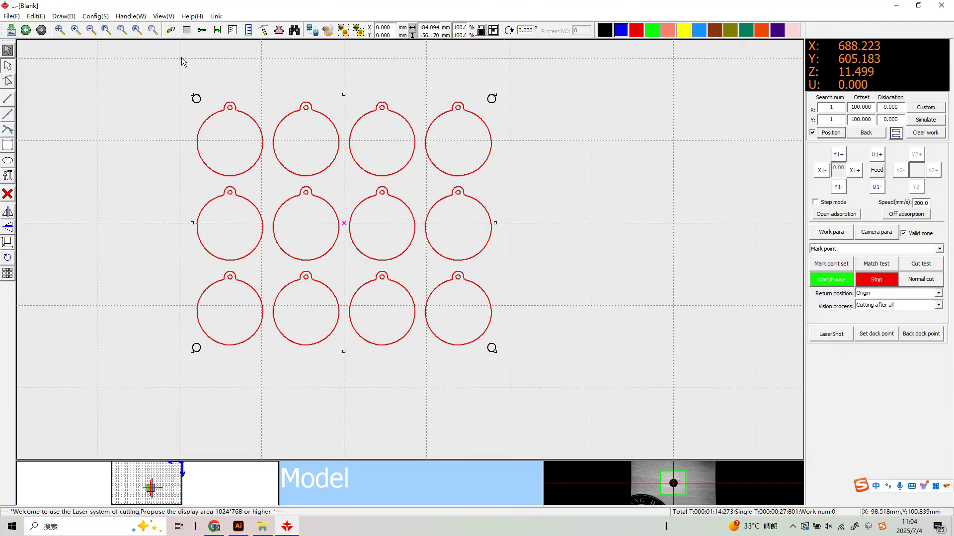
pyautogui.scroll(1, 181, 59)
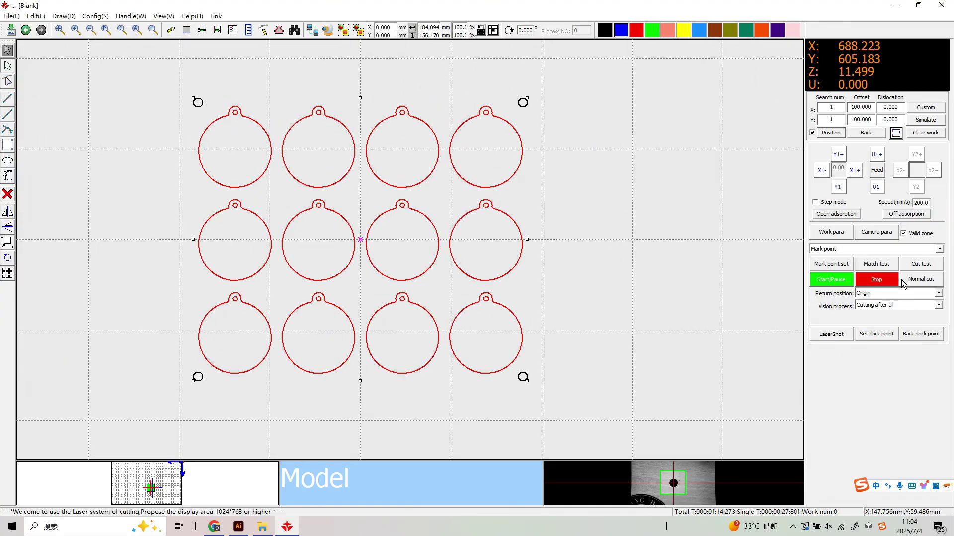
pyautogui.click(837, 264)
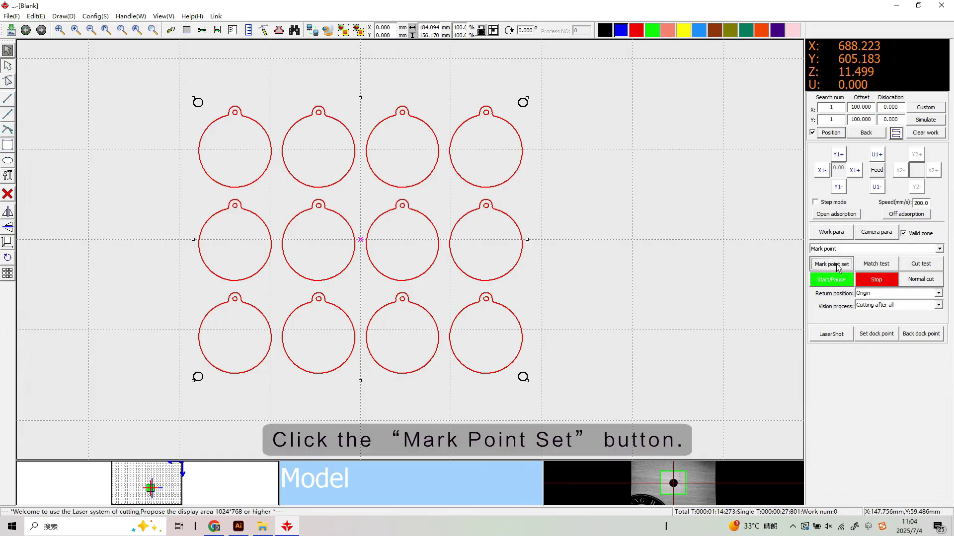
# - Enable Black Mode and add the top-right, top-left and bottom-left mark circles
pyautogui.moveTo(890, 148); pyautogui.dragTo(719, 115)
pyautogui.click(621, 252)
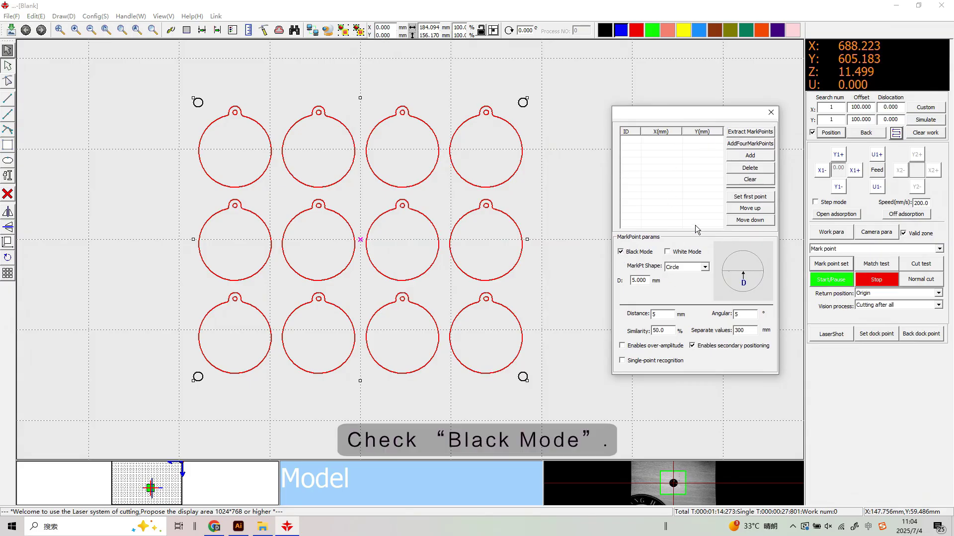
pyautogui.click(539, 113)
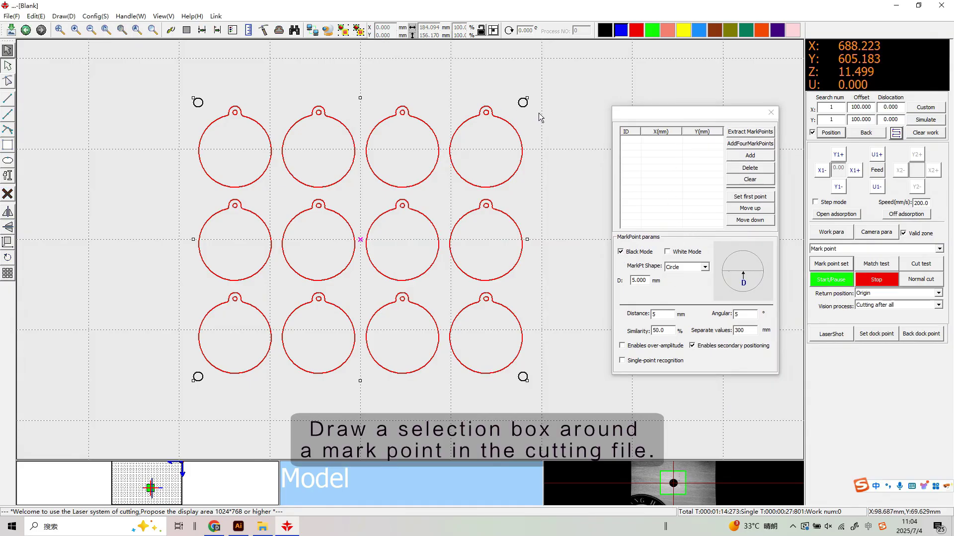
pyautogui.moveTo(515, 88); pyautogui.dragTo(515, 87)
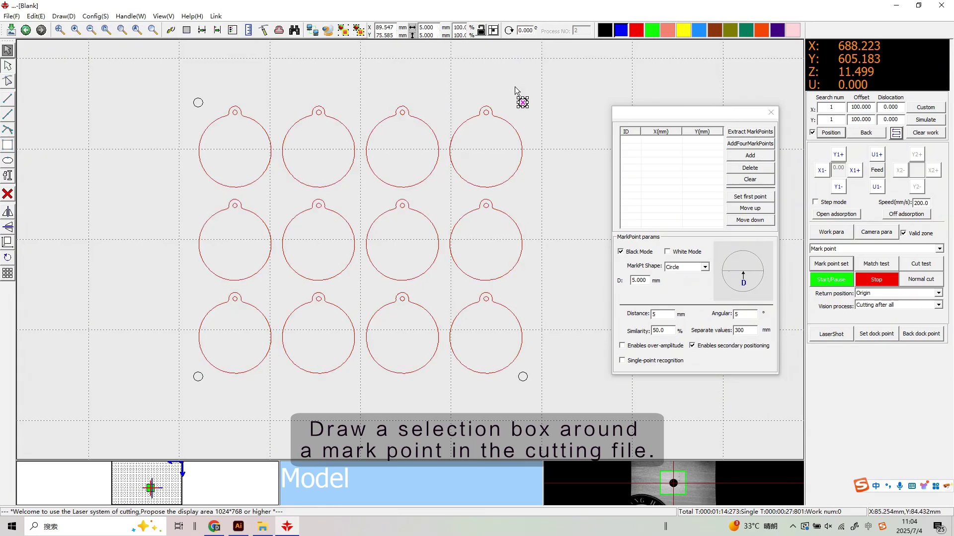
pyautogui.click(753, 156)
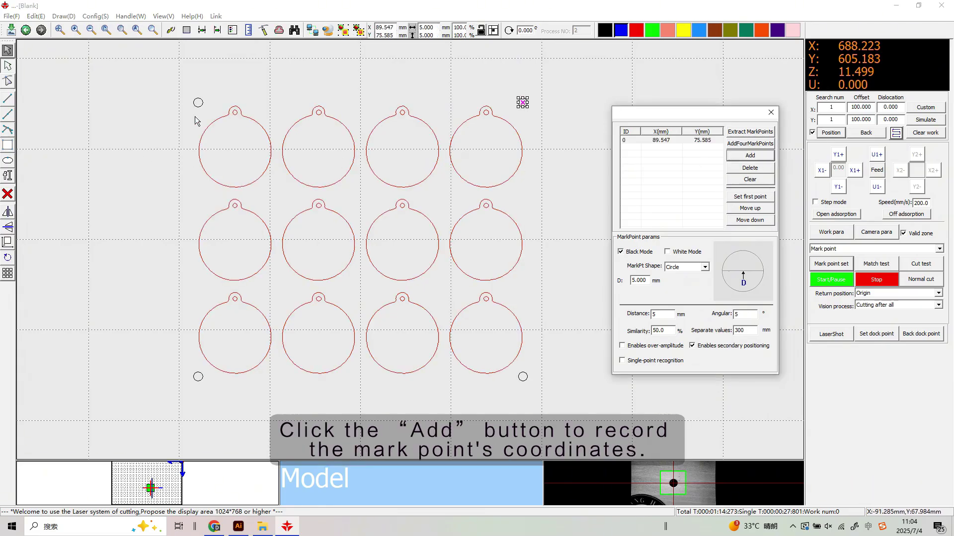
pyautogui.moveTo(214, 122); pyautogui.dragTo(180, 93)
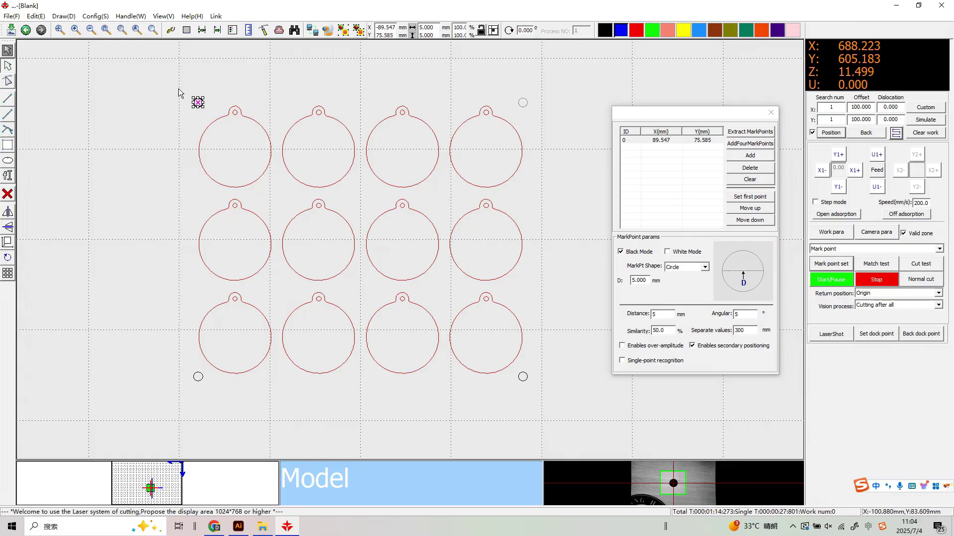
pyautogui.click(752, 156)
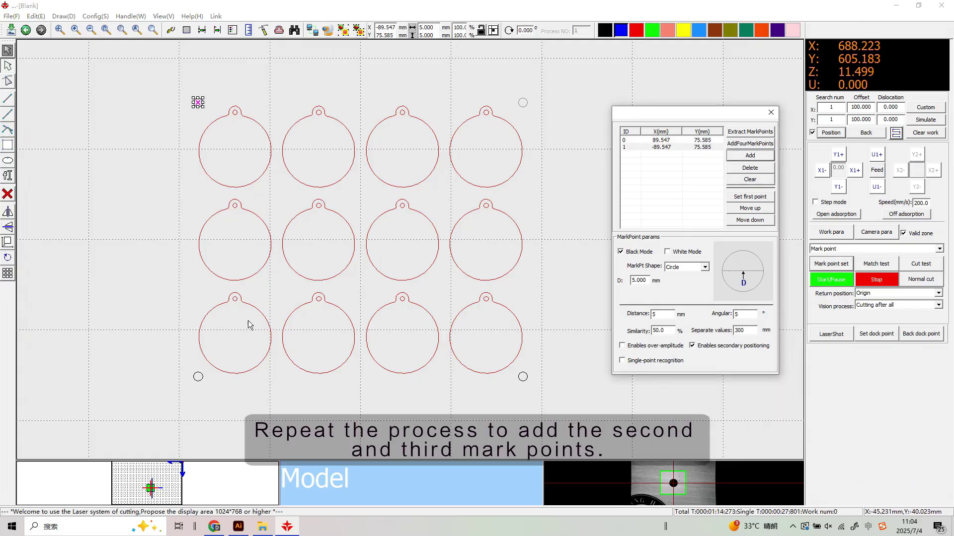
pyautogui.moveTo(212, 383); pyautogui.dragTo(183, 368)
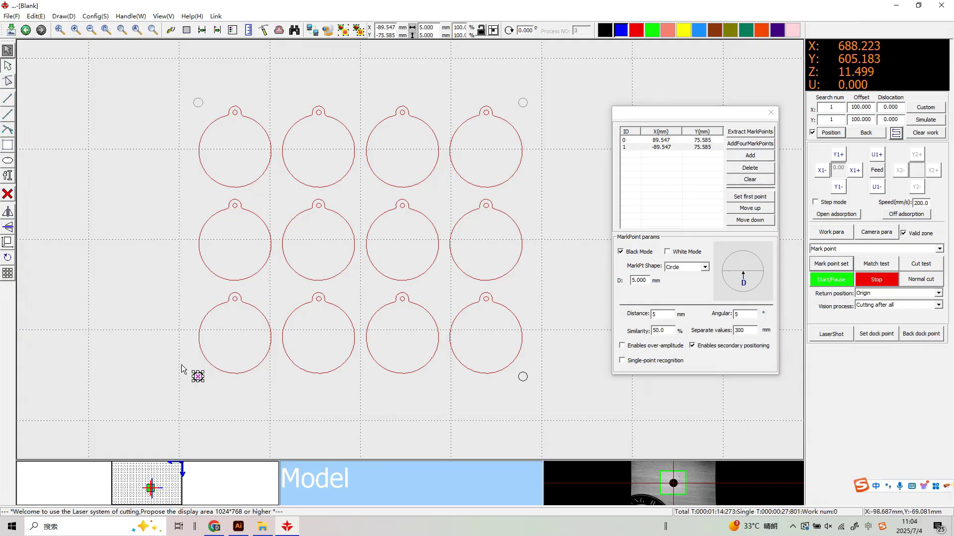
pyautogui.click(751, 155)
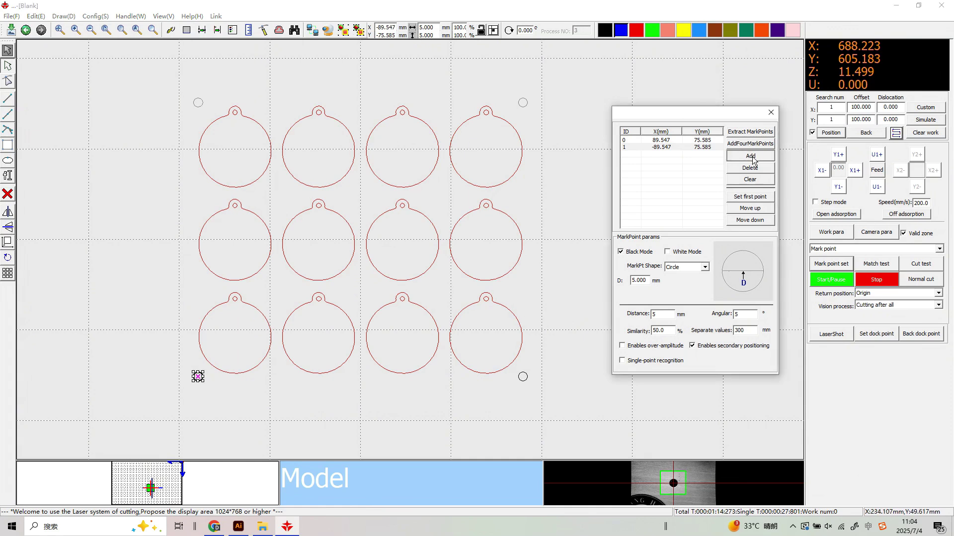
# - Make top-right the first point, set search distance 5 mm, enable single-point recognition, show camera
pyautogui.moveTo(535, 113); pyautogui.dragTo(512, 90)
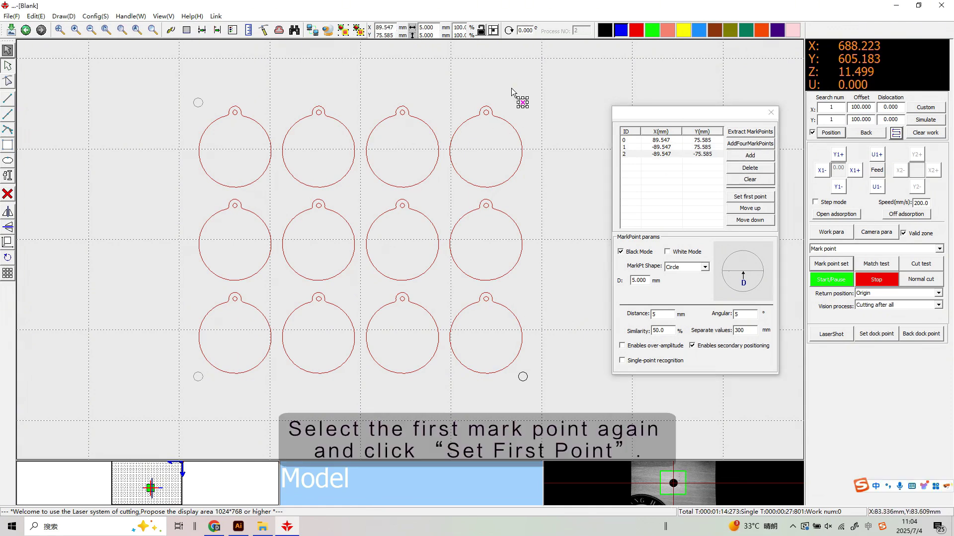
pyautogui.click(751, 197)
pyautogui.click(661, 314)
pyautogui.write('5')
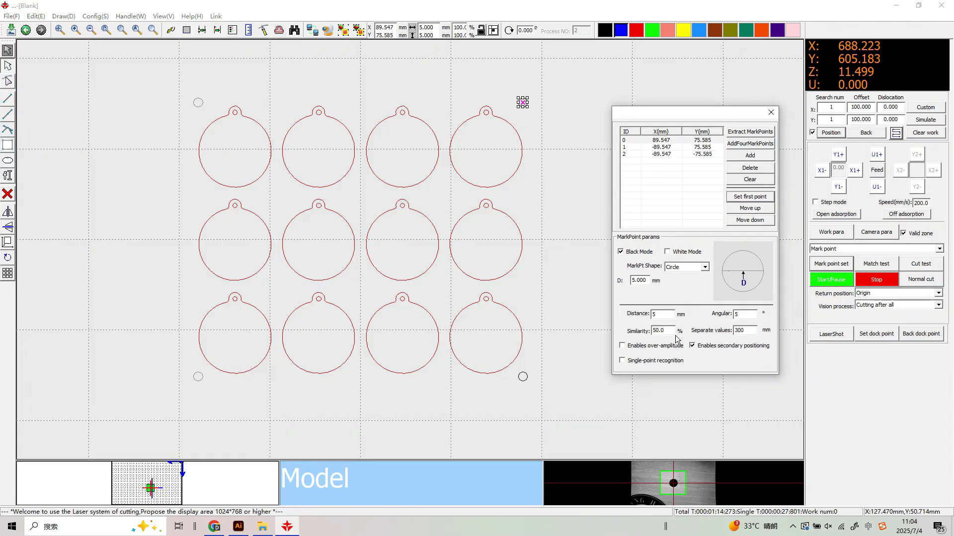
pyautogui.click(622, 361)
pyautogui.moveTo(714, 113); pyautogui.dragTo(711, 180)
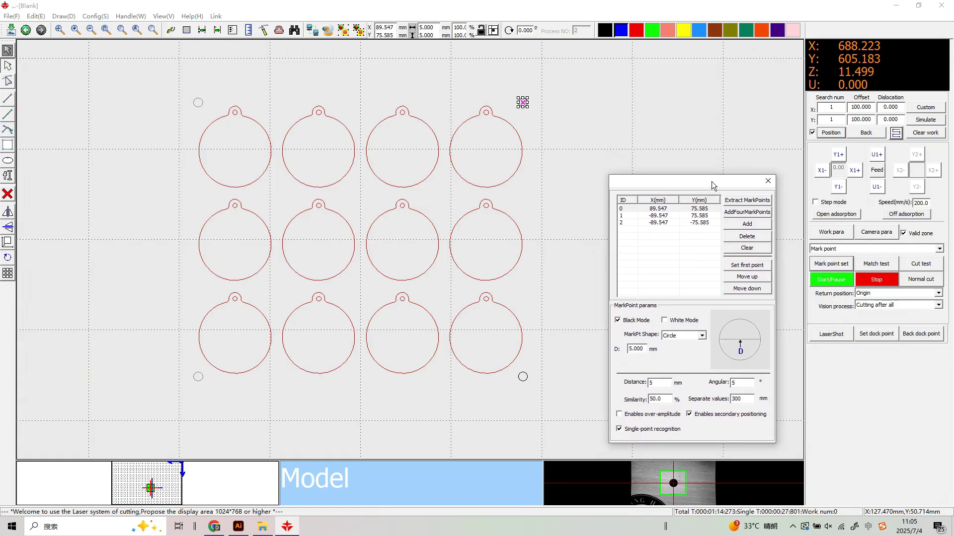
pyautogui.click(674, 484)
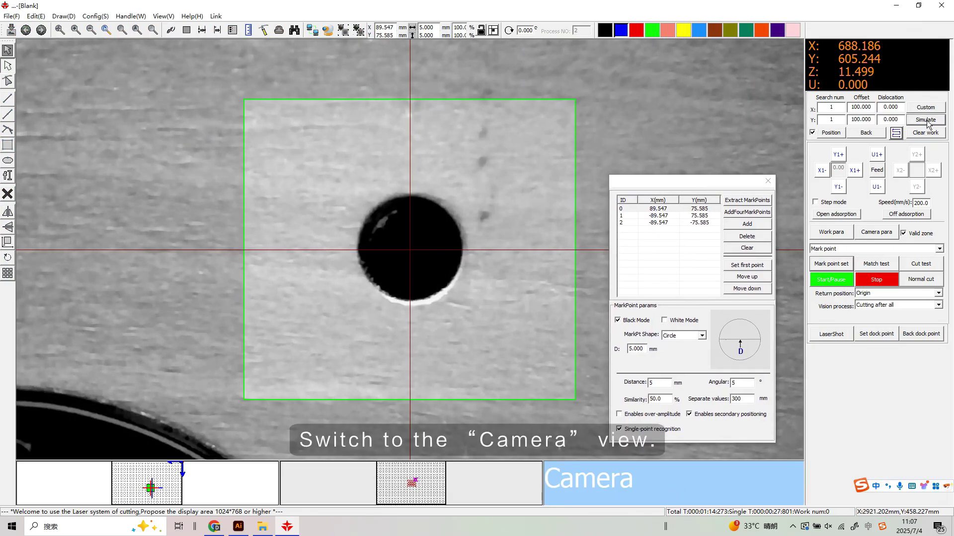
# - Simulate mark recognition in the camera view, then open Work para for the layers
pyautogui.click(927, 121)
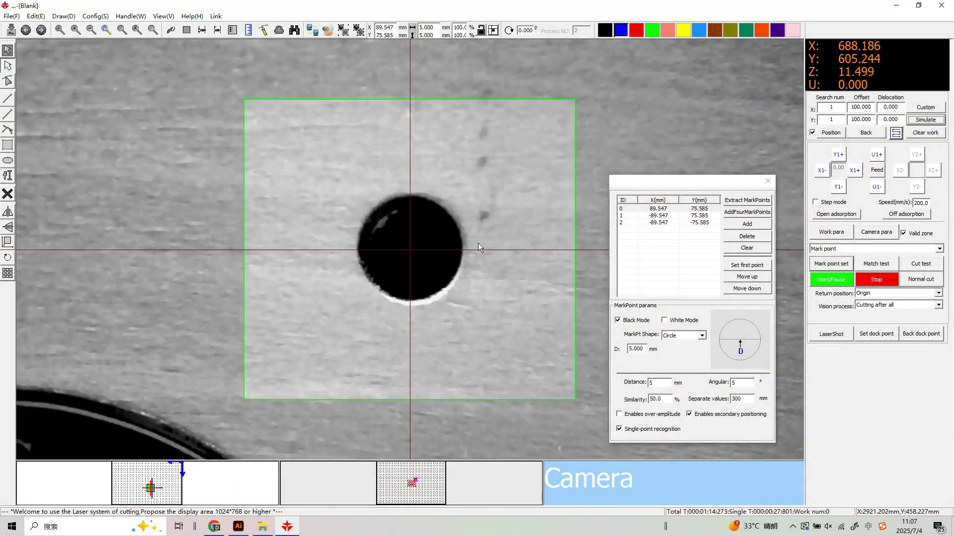
pyautogui.click(831, 232)
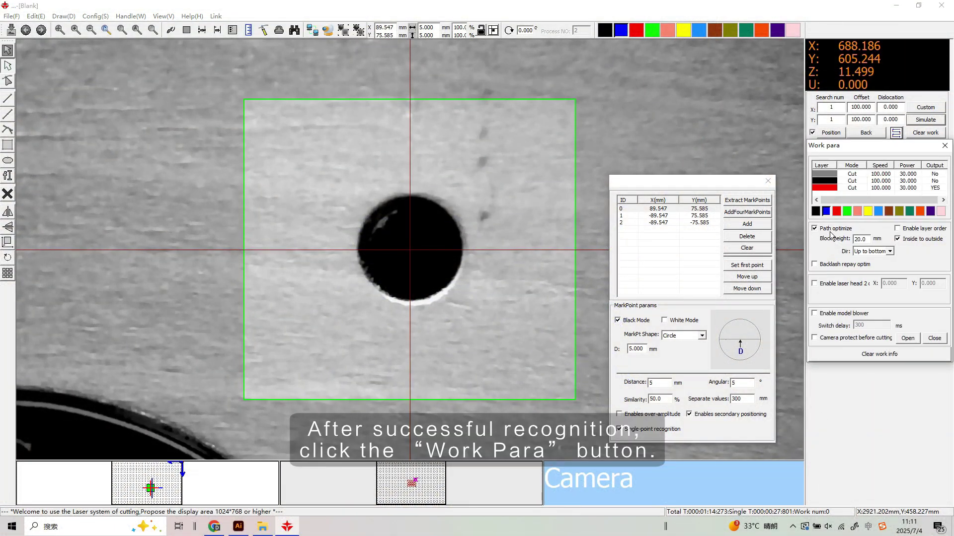
# - Give the red layer speed 20 and laser power Min 70 / Max 80, then confirm
pyautogui.doubleClick(878, 188)
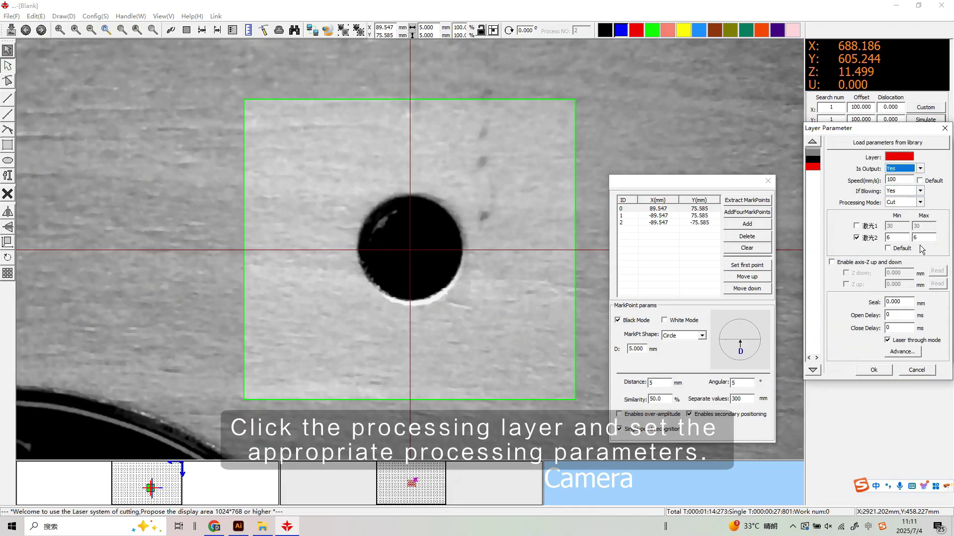
pyautogui.doubleClick(893, 237)
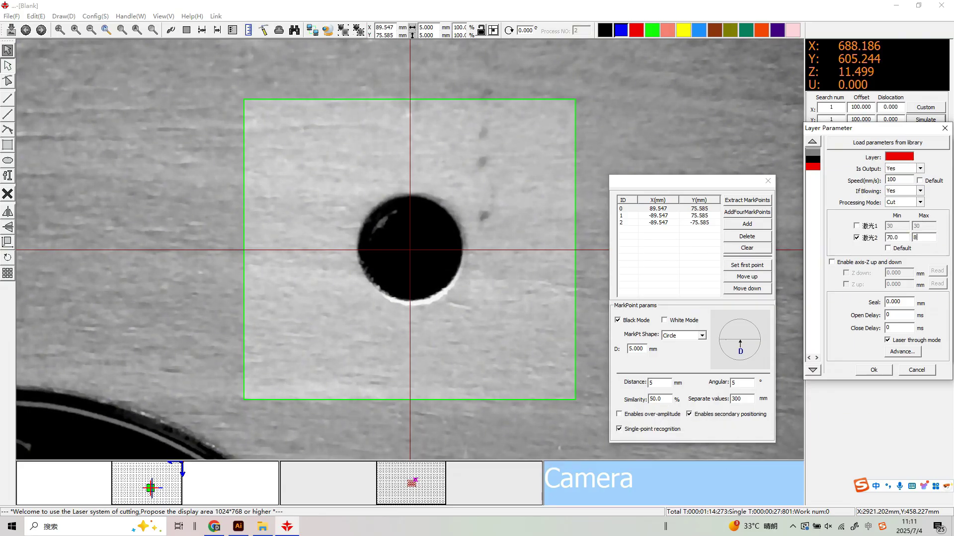
pyautogui.doubleClick(894, 179)
pyautogui.write('20')
pyautogui.moveTo(906, 128); pyautogui.dragTo(869, 130)
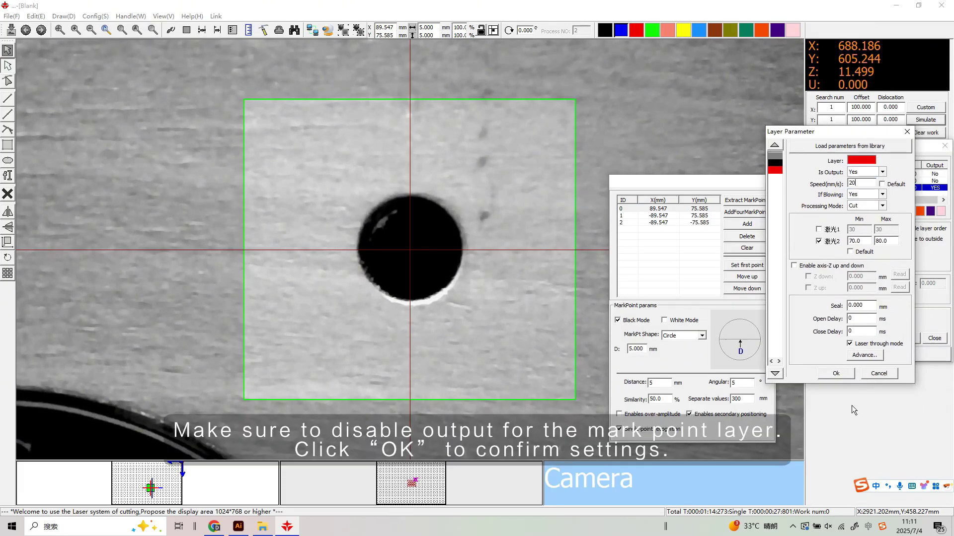
pyautogui.click(845, 375)
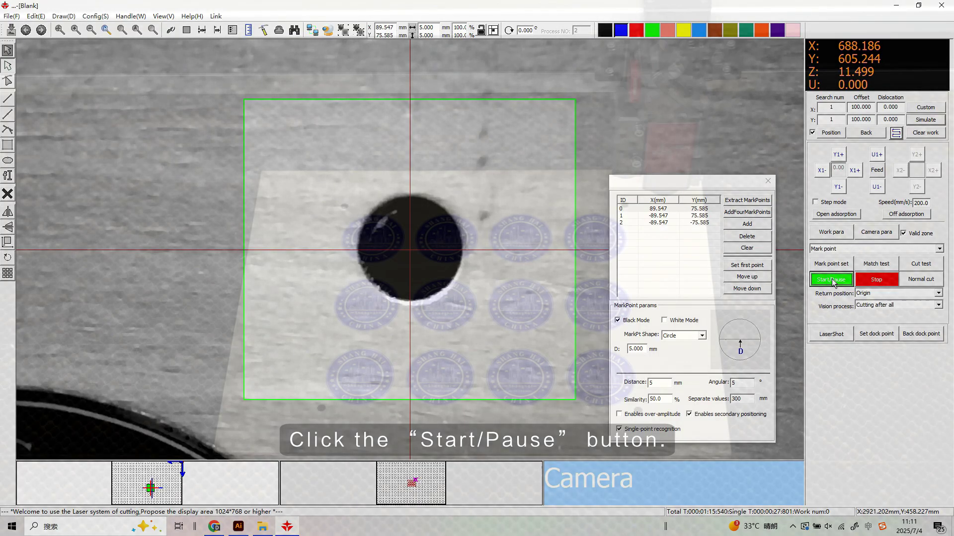
# - Start the vision cutting job with the green Start/Pause button
pyautogui.click(831, 280)
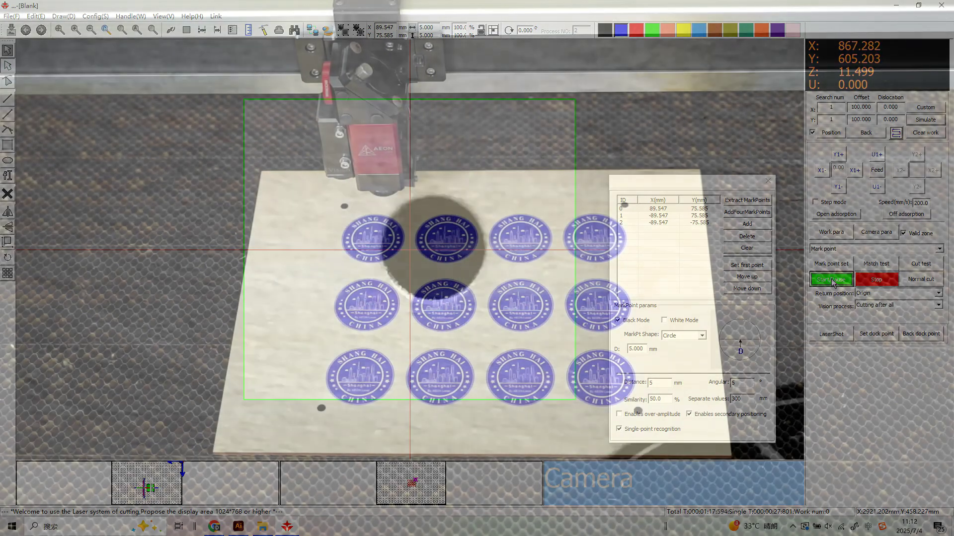